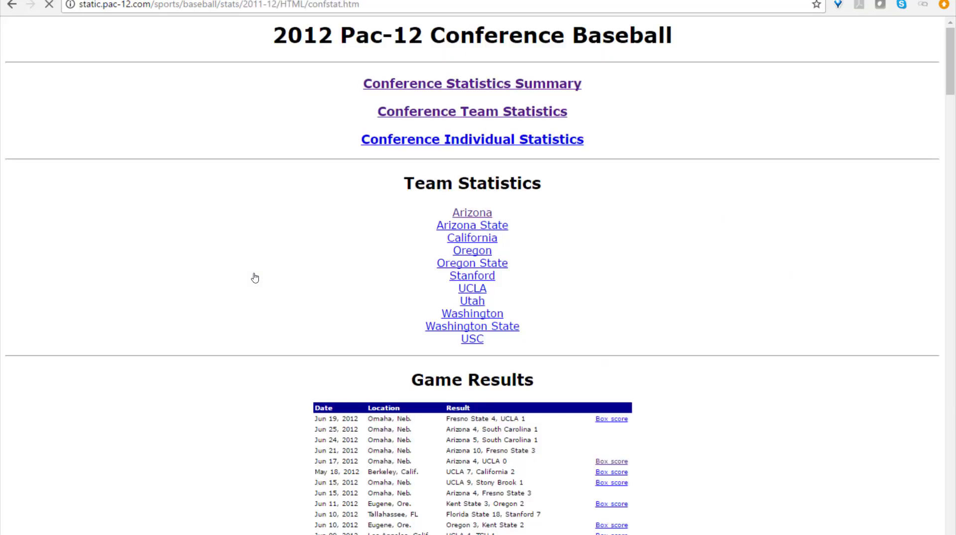
# Review the game results list and Arizona's results page, then go to Conference Team Statistics.
pyautogui.scroll(3, 255, 277)
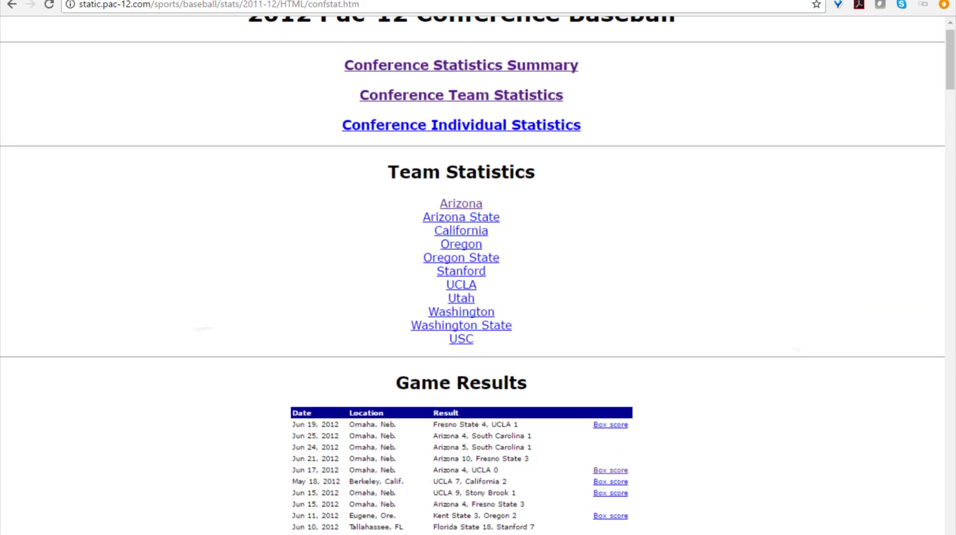
pyautogui.scroll(-9, 476, 275)
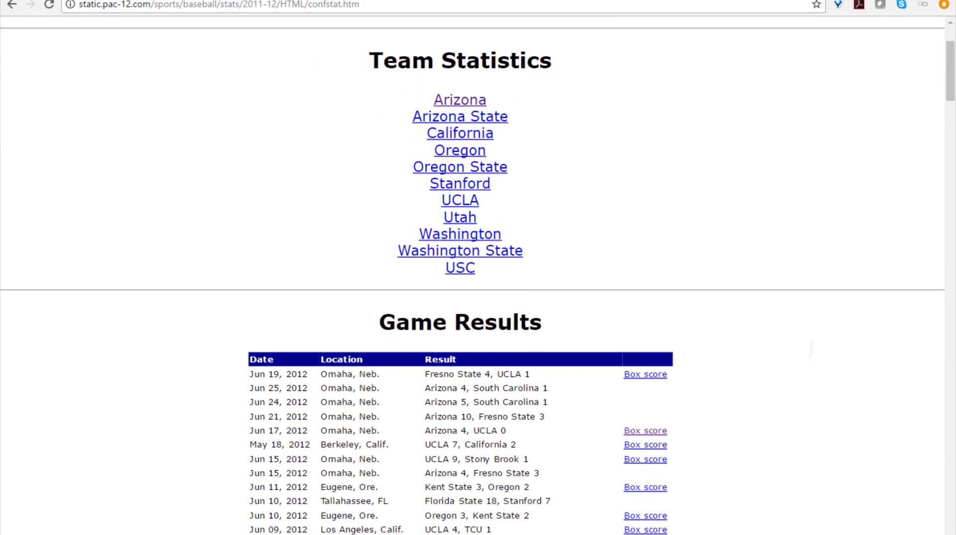
pyautogui.scroll(-15, 477, 275)
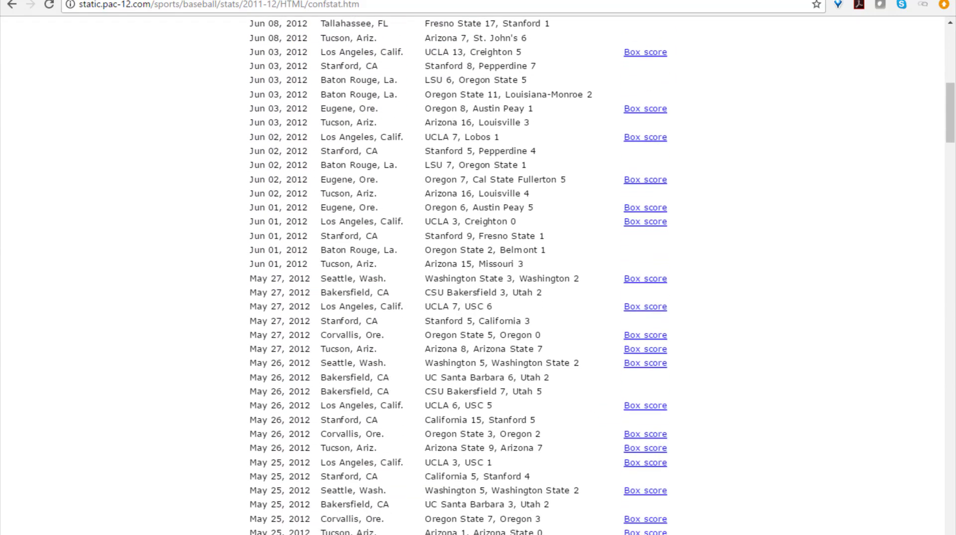
pyautogui.scroll(1, 477, 275)
pyautogui.scroll(20, 477, 274)
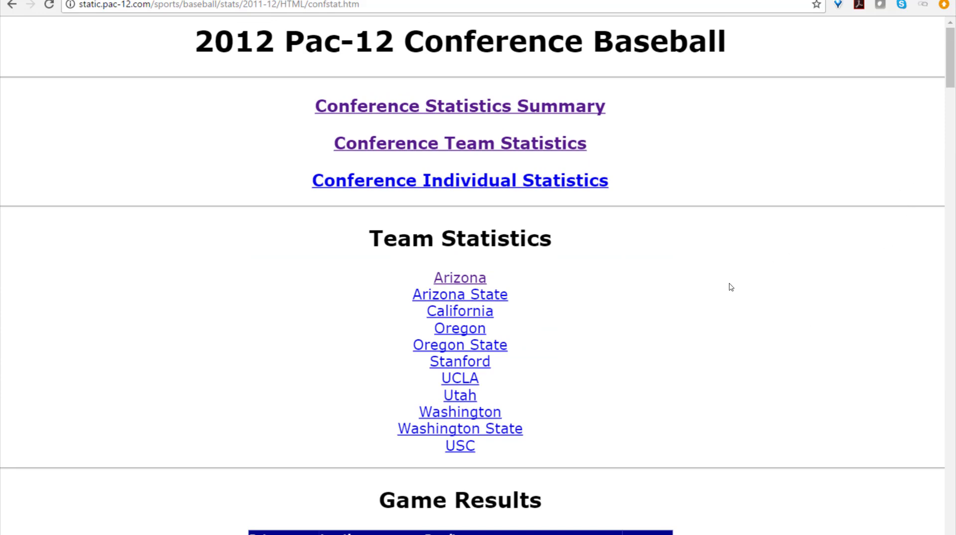
pyautogui.click(469, 280)
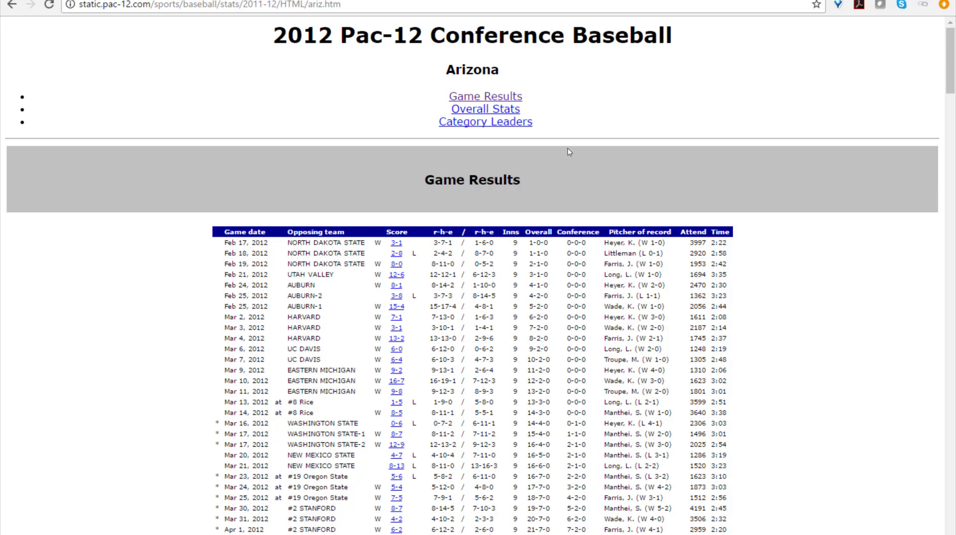
pyautogui.click(12, 6)
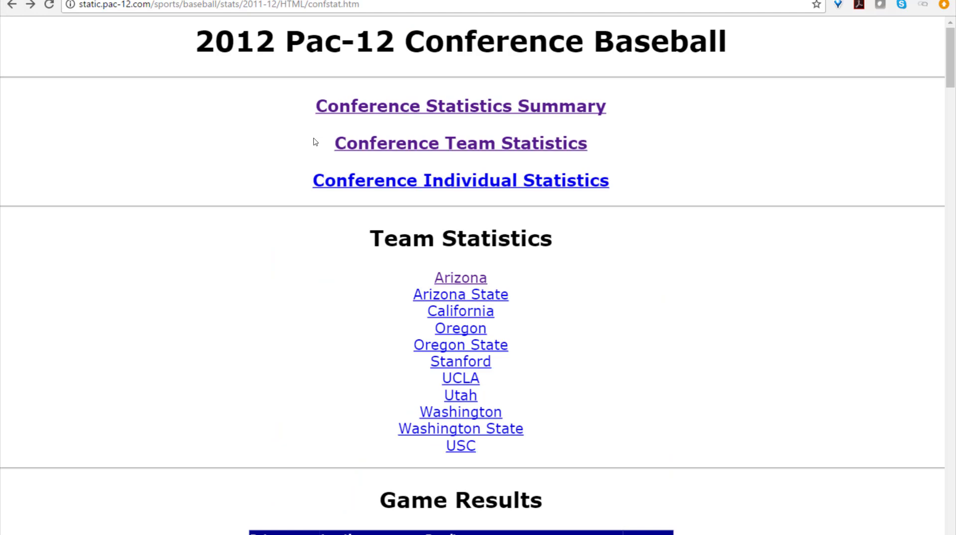
pyautogui.click(380, 145)
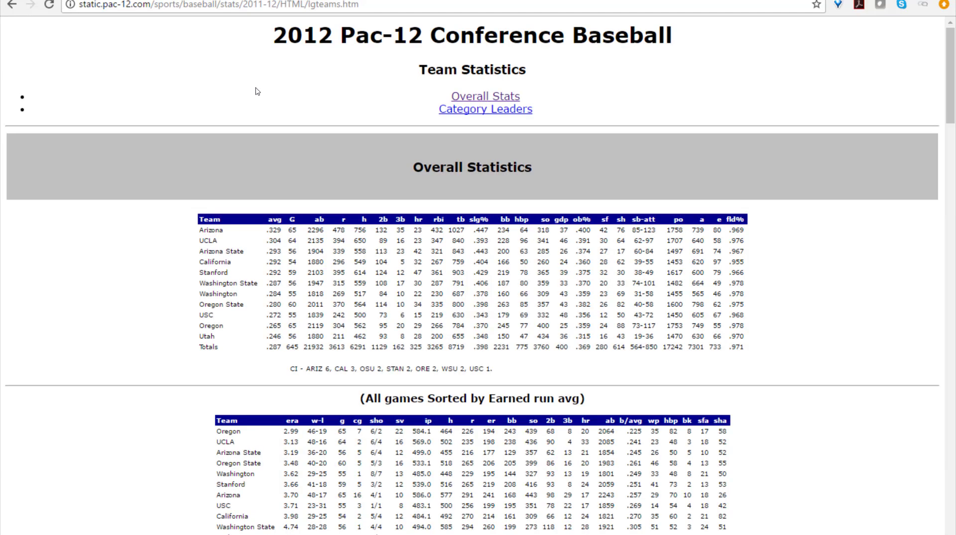
# Zoom in twice and highlight run totals: Arizona 478, UCLA 394, Arizona State 339.
pyautogui.hotkey('ctrl', '+')
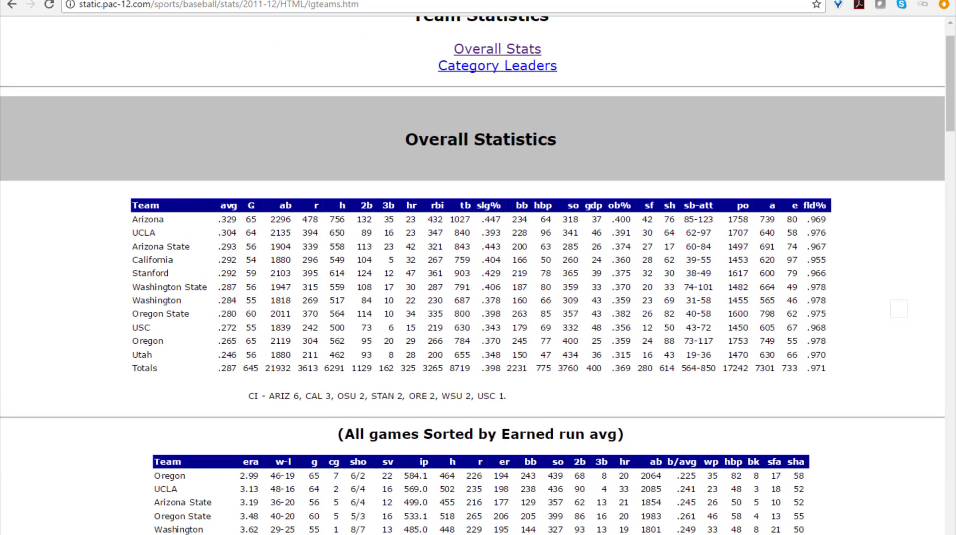
pyautogui.hotkey('ctrl', '+')
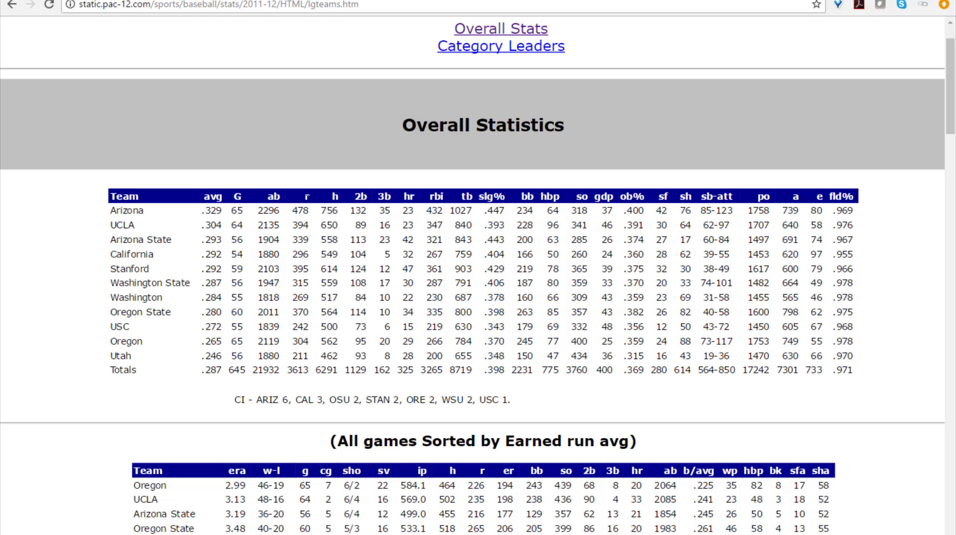
pyautogui.doubleClick(307, 196)
pyautogui.doubleClick(300, 210)
pyautogui.doubleClick(300, 225)
pyautogui.doubleClick(301, 239)
pyautogui.hotkey('alt', 'Tab')
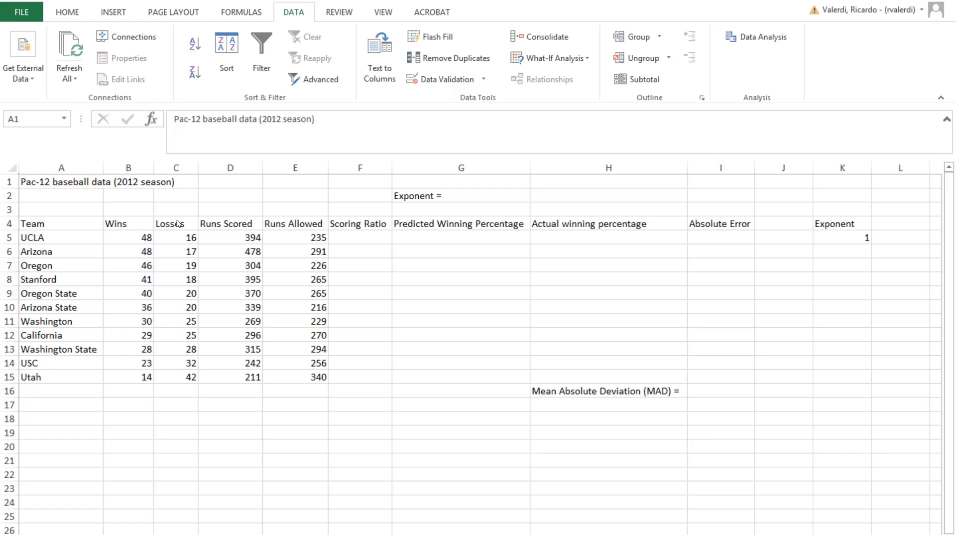
pyautogui.click(160, 144)
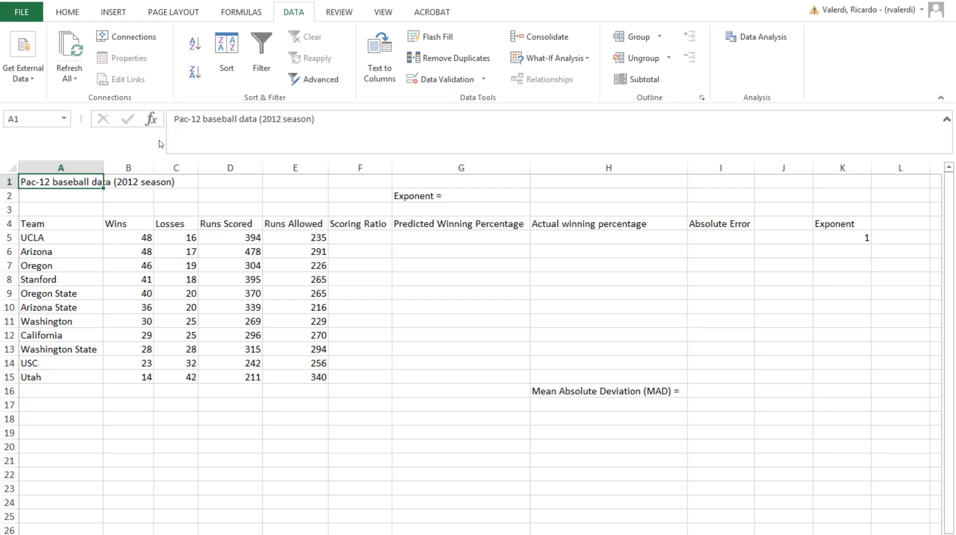
pyautogui.click(241, 225)
pyautogui.click(295, 222)
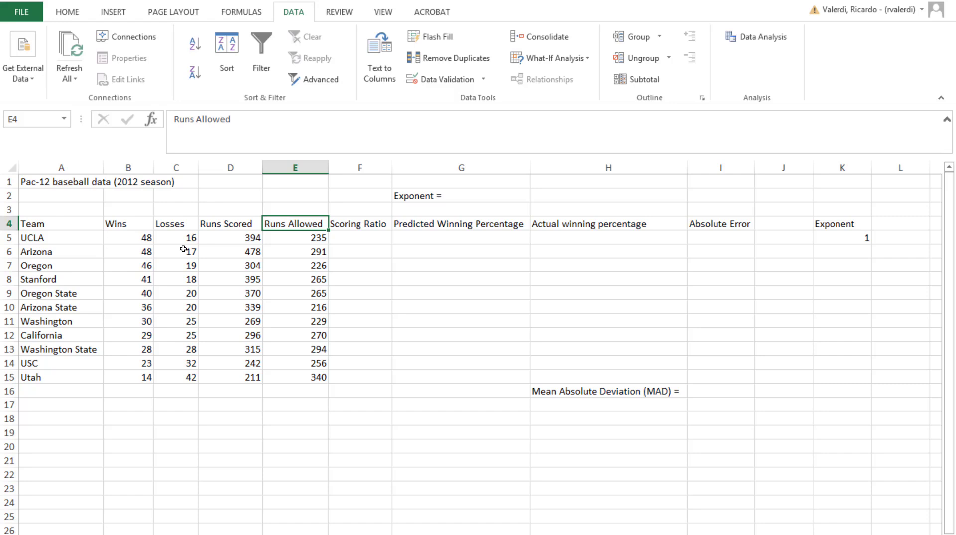
pyautogui.click(134, 236)
pyautogui.click(175, 237)
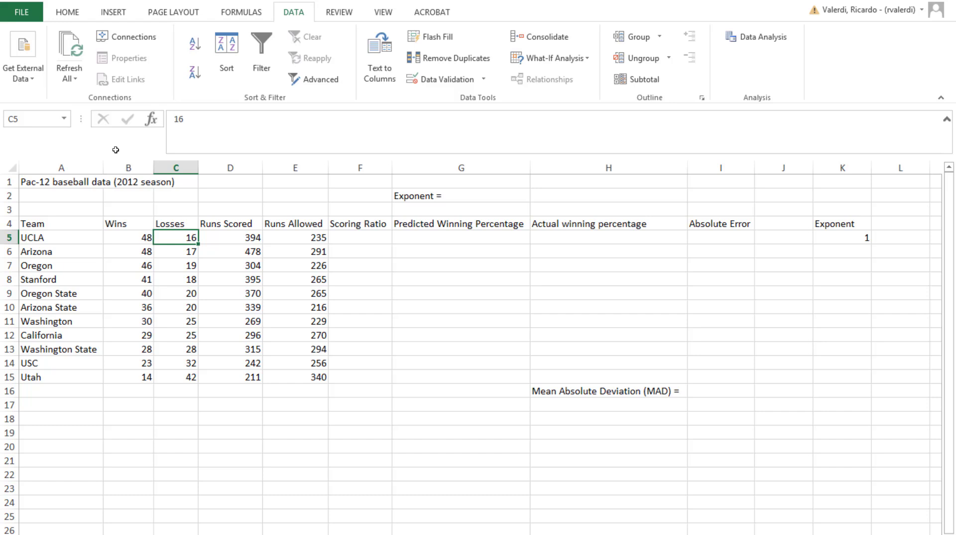
pyautogui.click(352, 237)
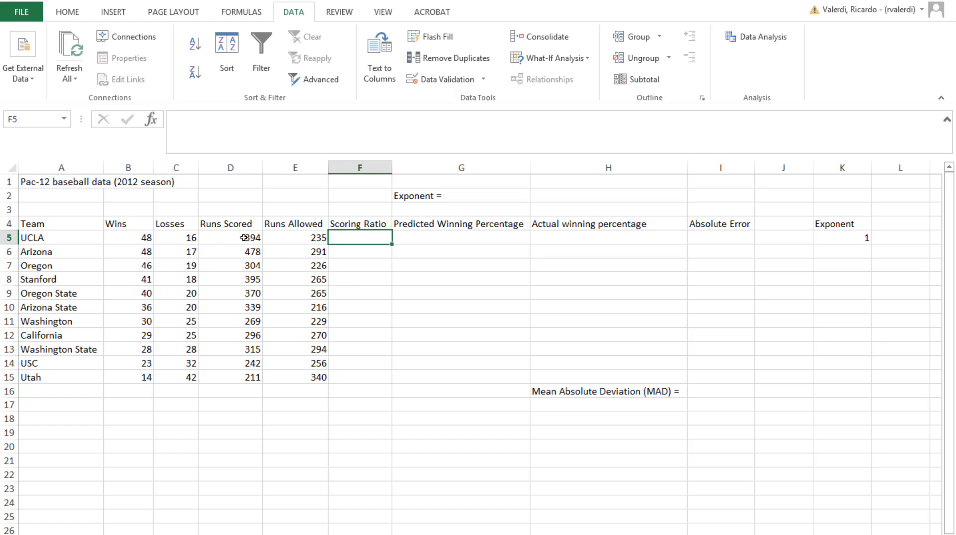
# Enter =D5/E5 in F5 for UCLA's scoring ratio.
pyautogui.write('=')
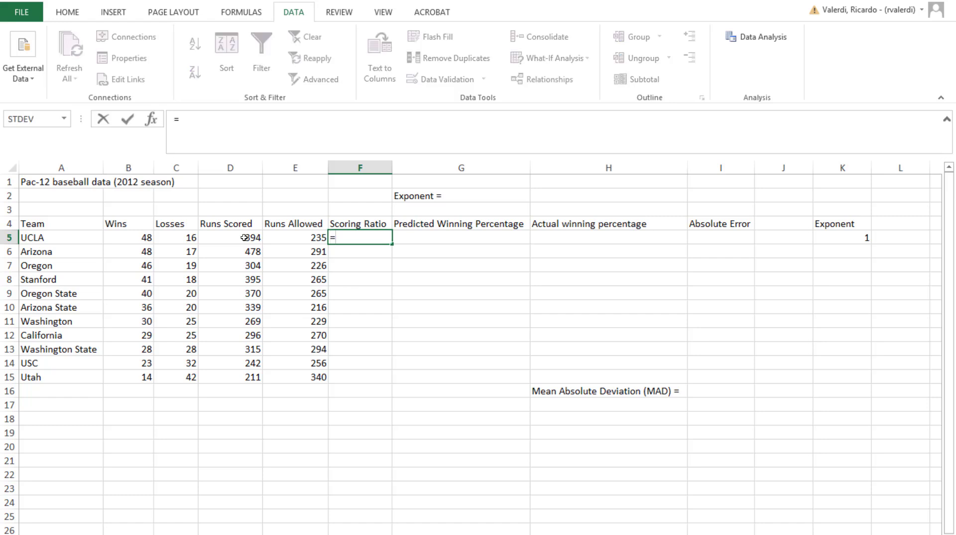
pyautogui.click(244, 237)
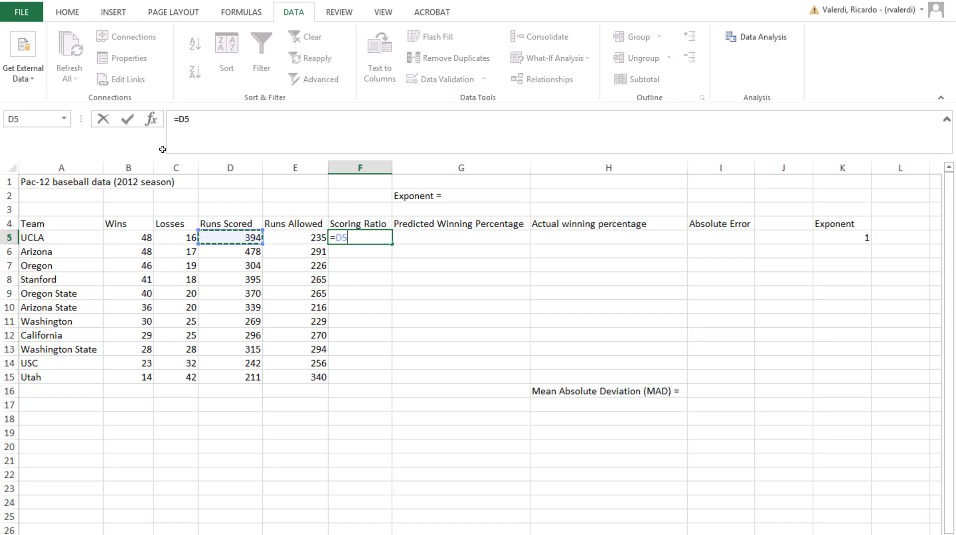
pyautogui.write('/')
pyautogui.click(290, 237)
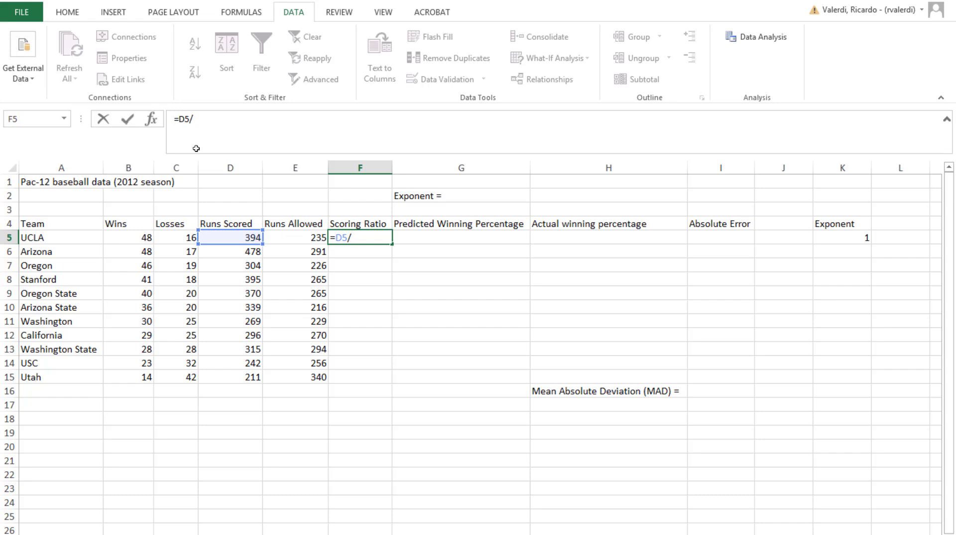
pyautogui.press('Return')
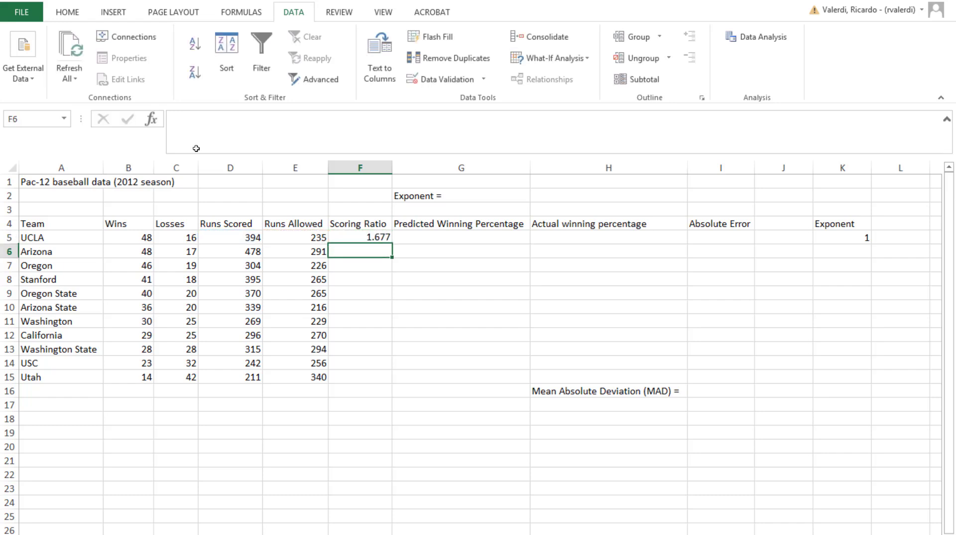
# Fill the ratio down for all teams and clear the extra #DIV/0! in F16.
pyautogui.click(384, 239)
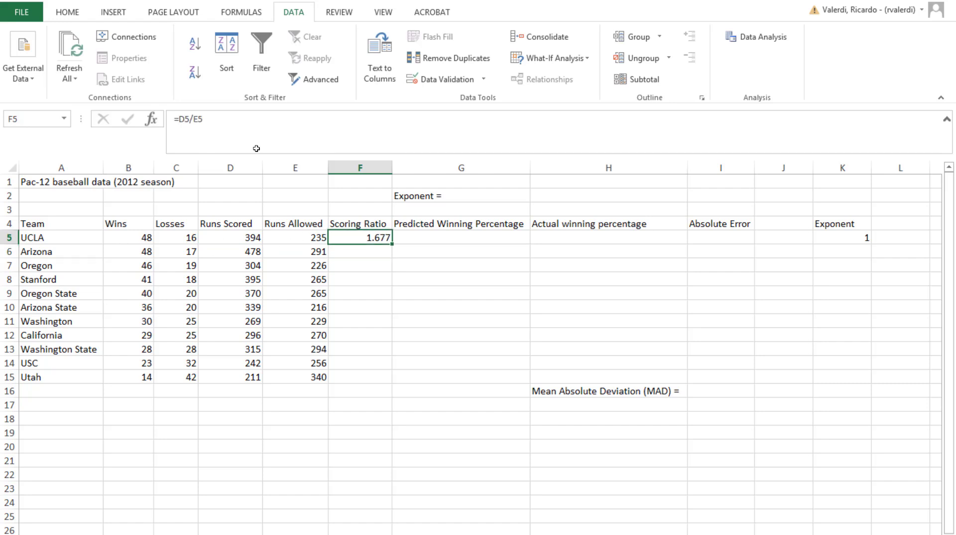
pyautogui.doubleClick(393, 245)
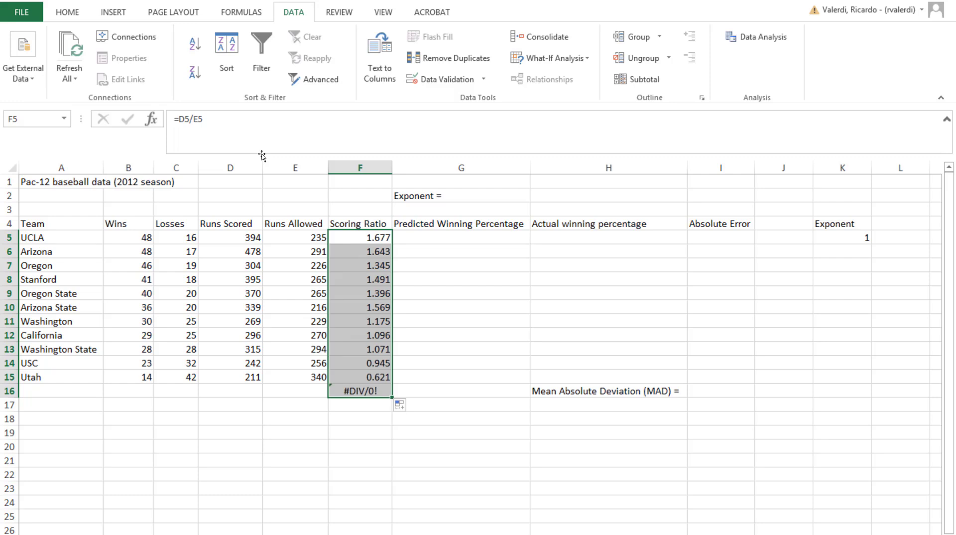
pyautogui.click(358, 387)
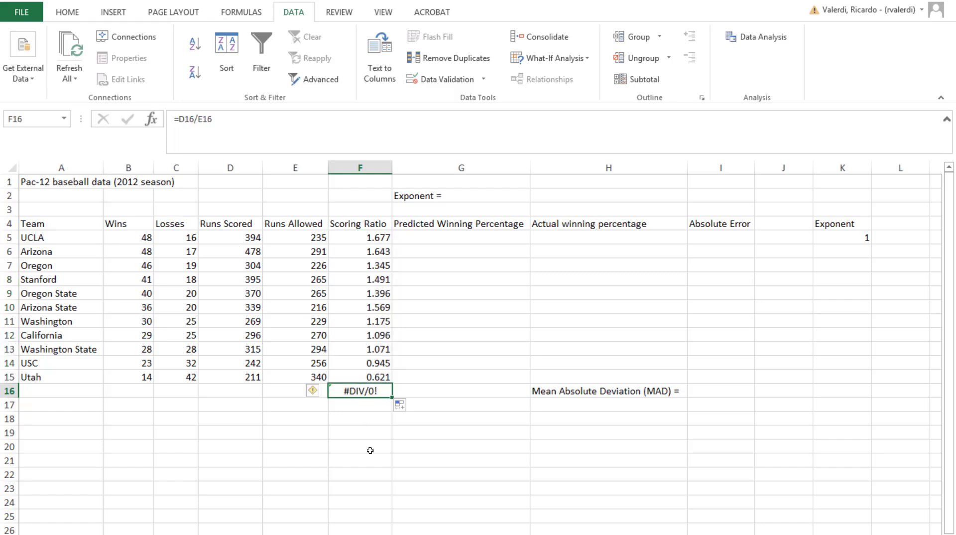
pyautogui.press('Delete')
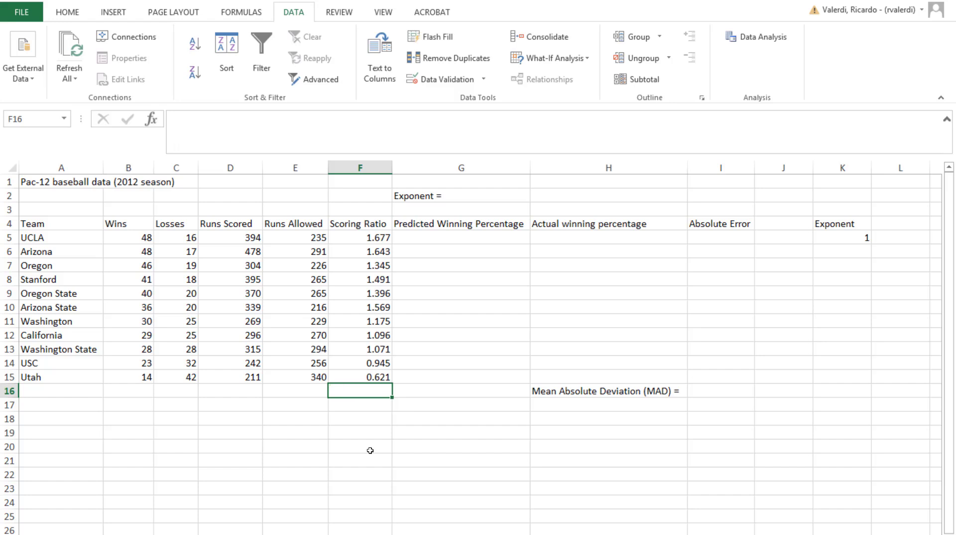
pyautogui.press('Right')
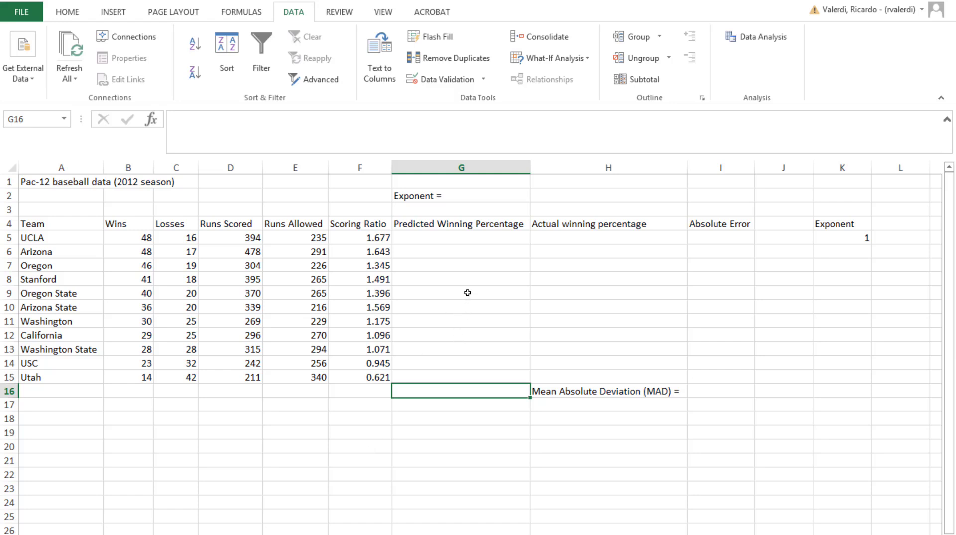
# Enter 2 in cell H2 as the Pythagorean exponent.
pyautogui.click(466, 239)
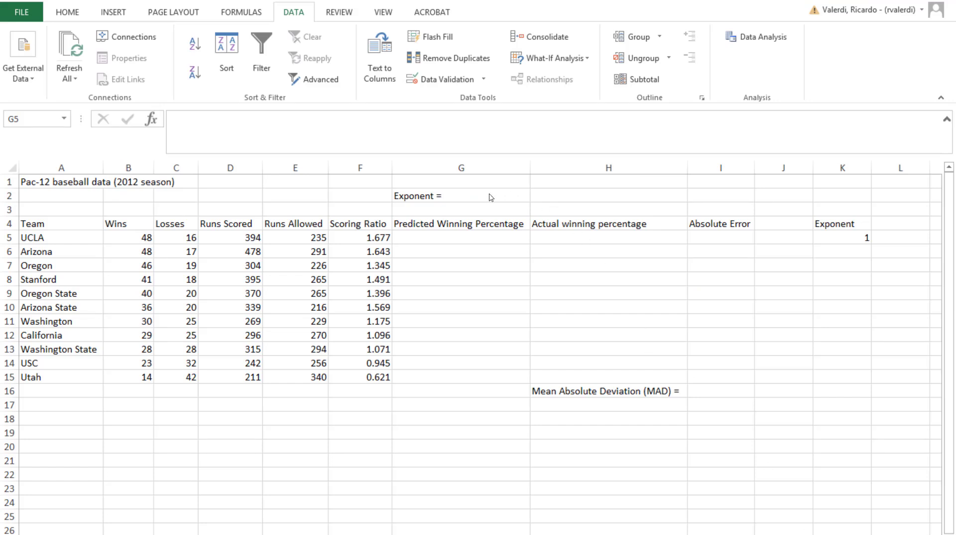
pyautogui.press('Up')
pyautogui.press('Up')
pyautogui.press('Up')
pyautogui.press('Right')
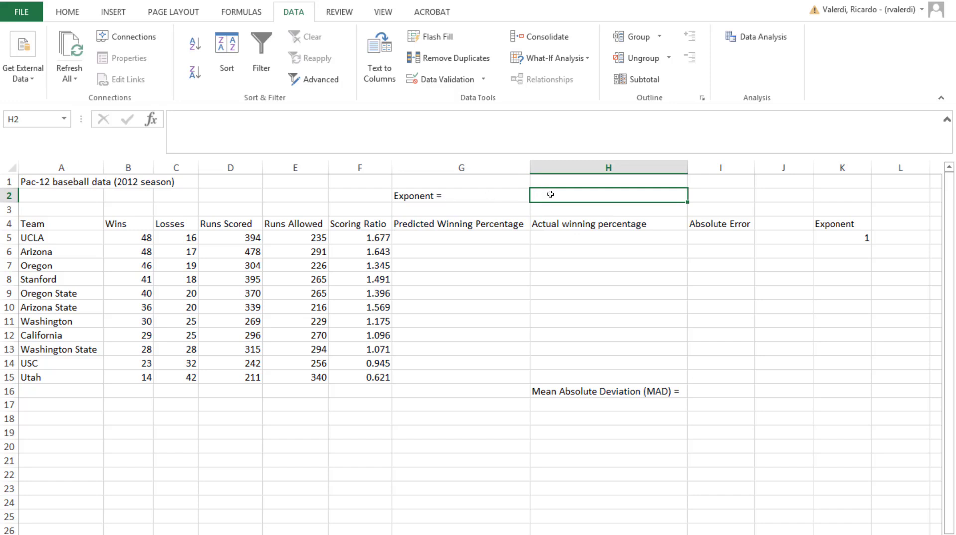
pyautogui.write('2')
pyautogui.press('Return')
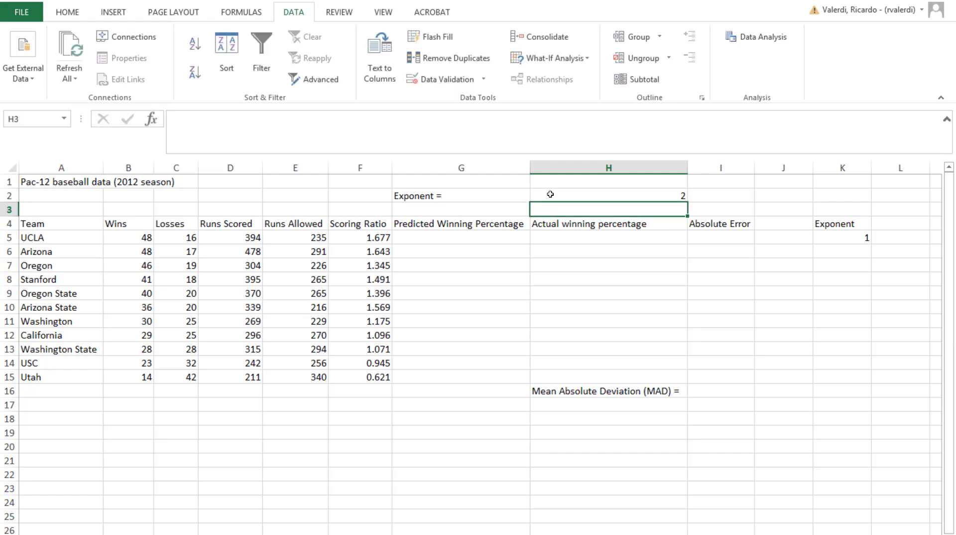
pyautogui.click(579, 195)
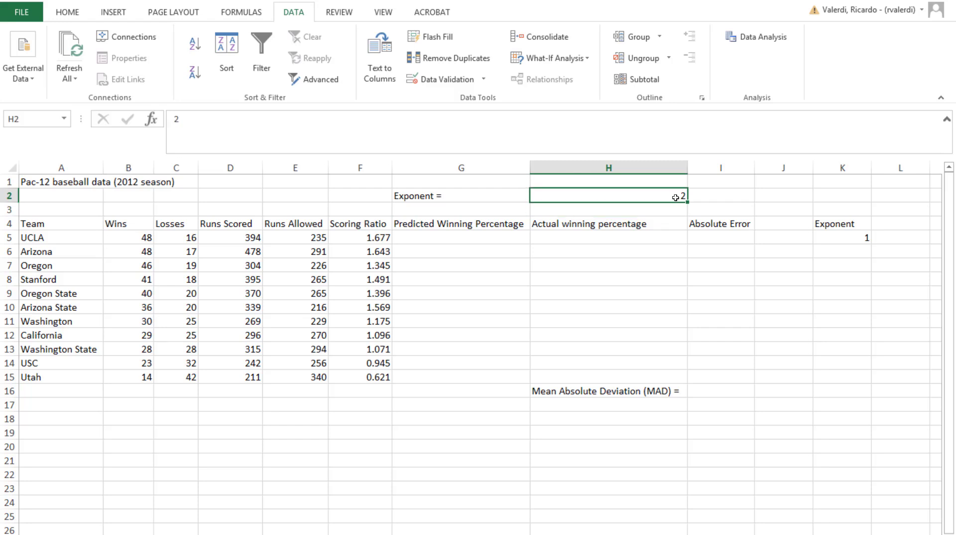
pyautogui.click(446, 233)
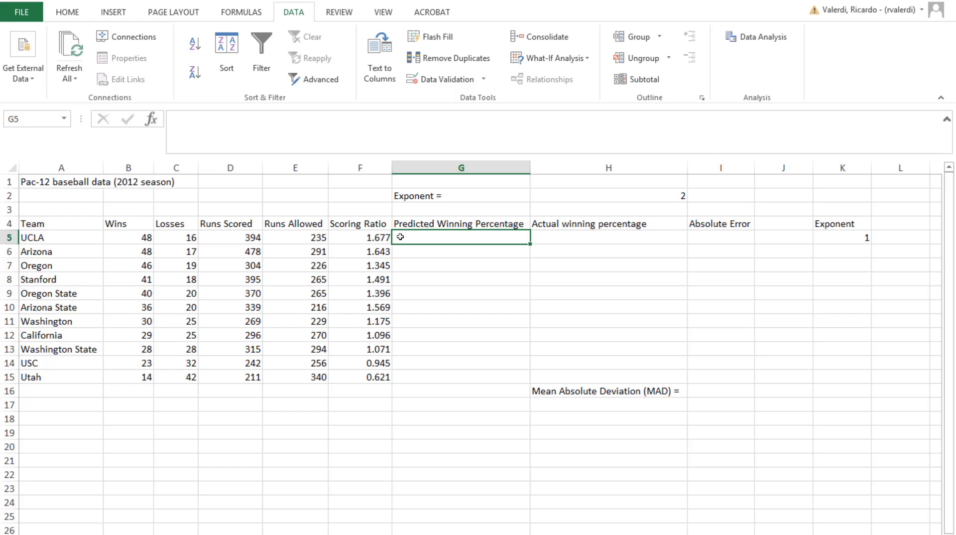
# Enter =F5^H2/(F5^H2+1) in G5 for UCLA's predicted winning percentage.
pyautogui.write('=')
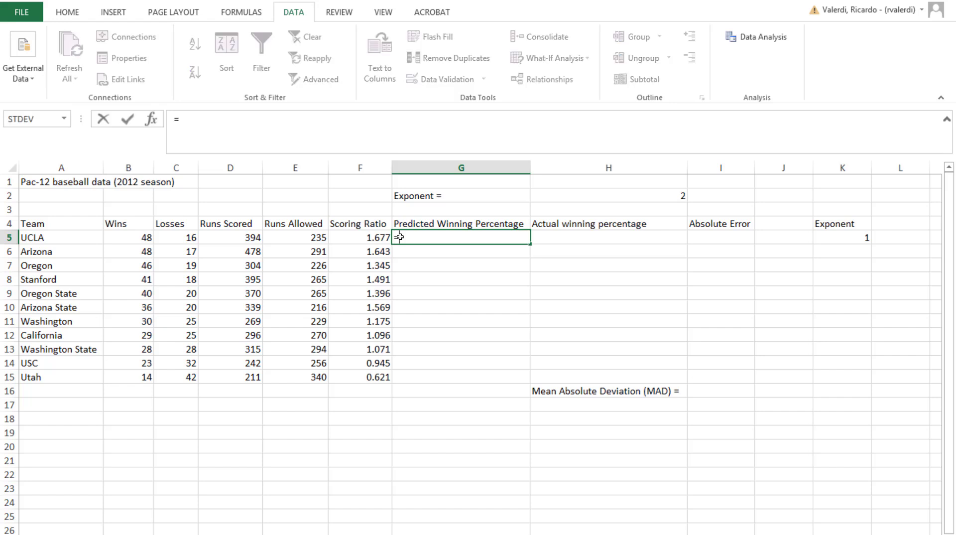
pyautogui.click(371, 237)
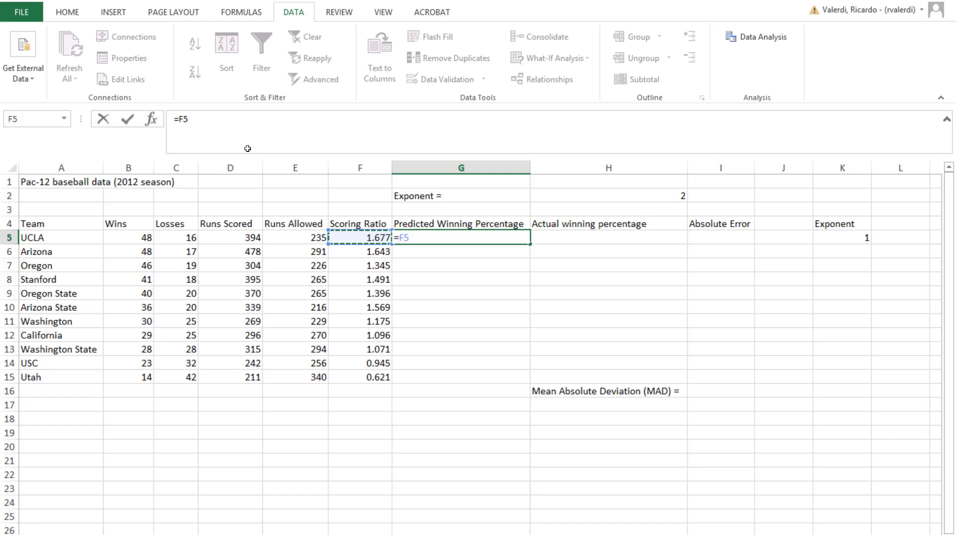
pyautogui.write('^')
pyautogui.click(608, 192)
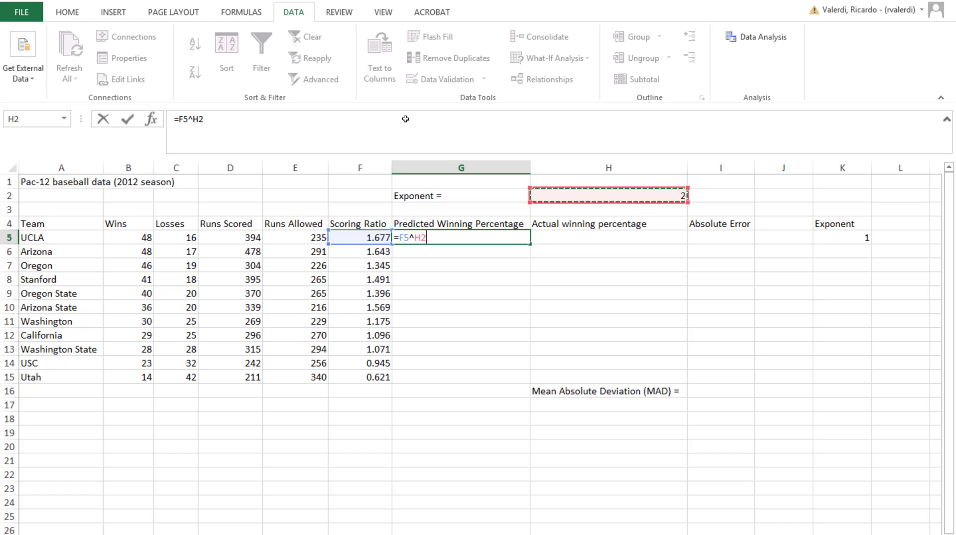
pyautogui.write('/')
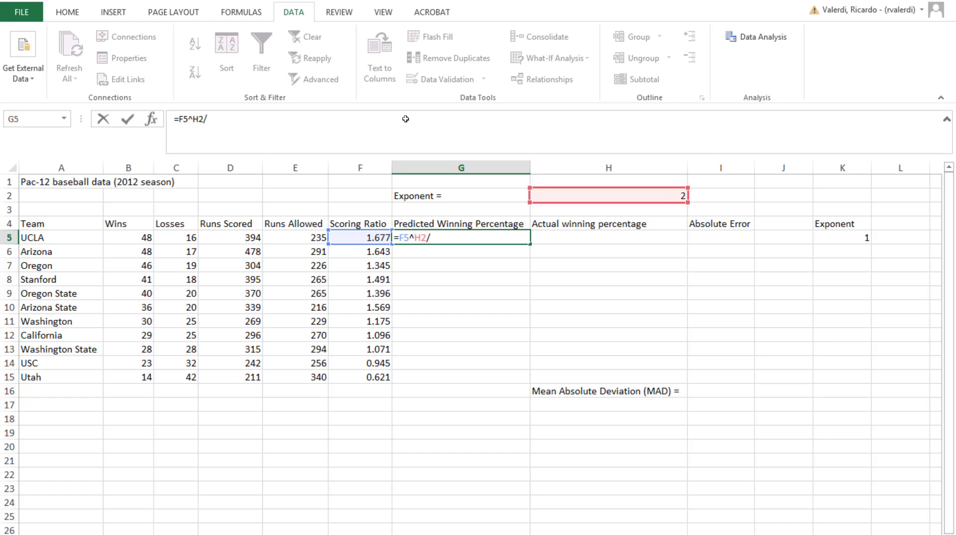
pyautogui.write('(')
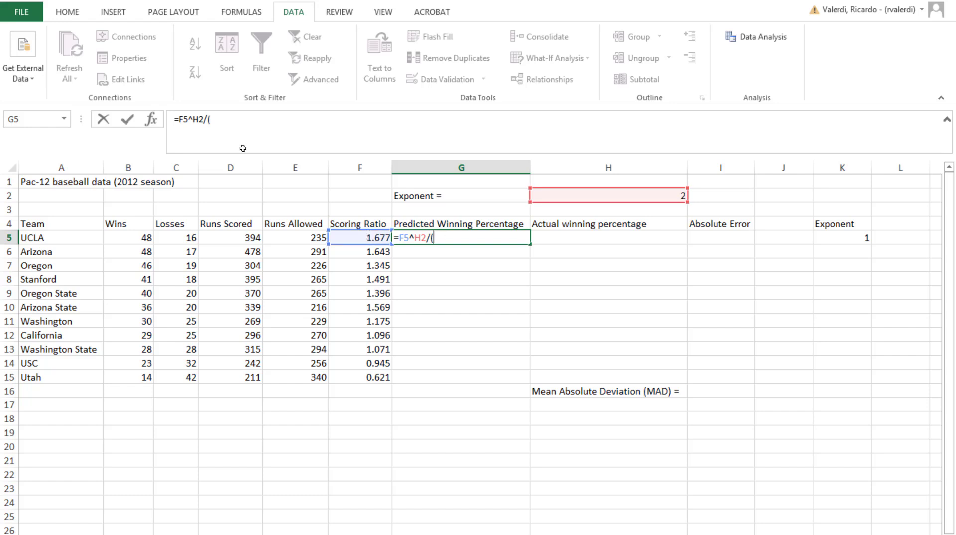
pyautogui.press('Left')
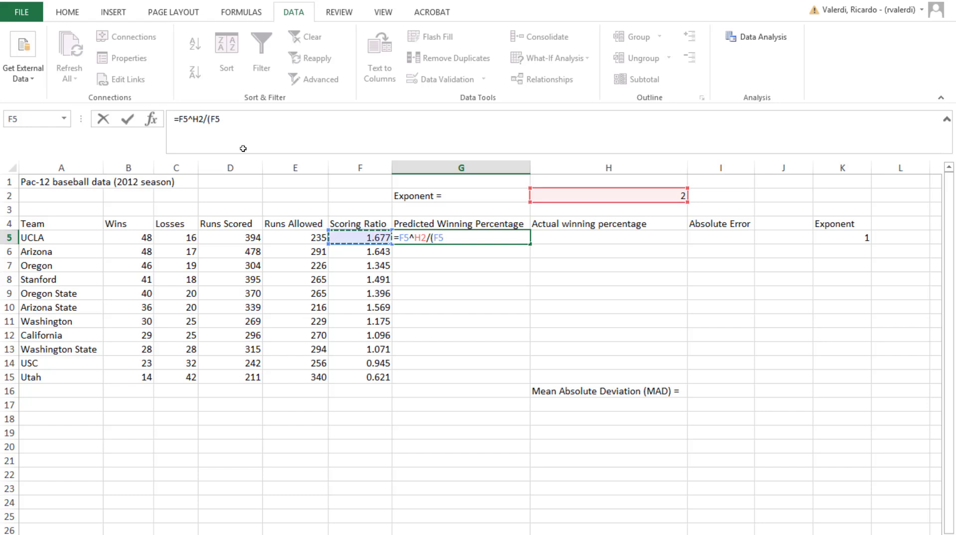
pyautogui.write('^')
pyautogui.click(576, 195)
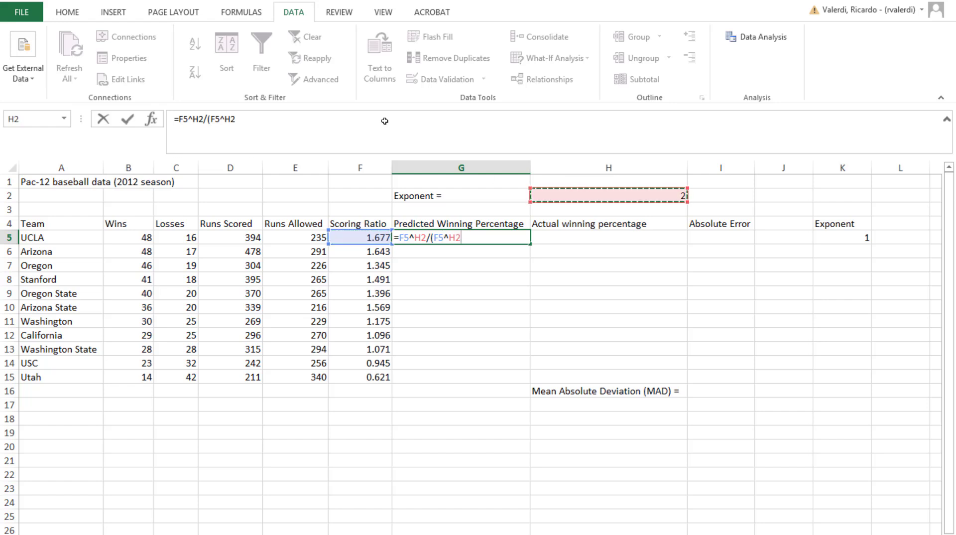
pyautogui.write('+1')
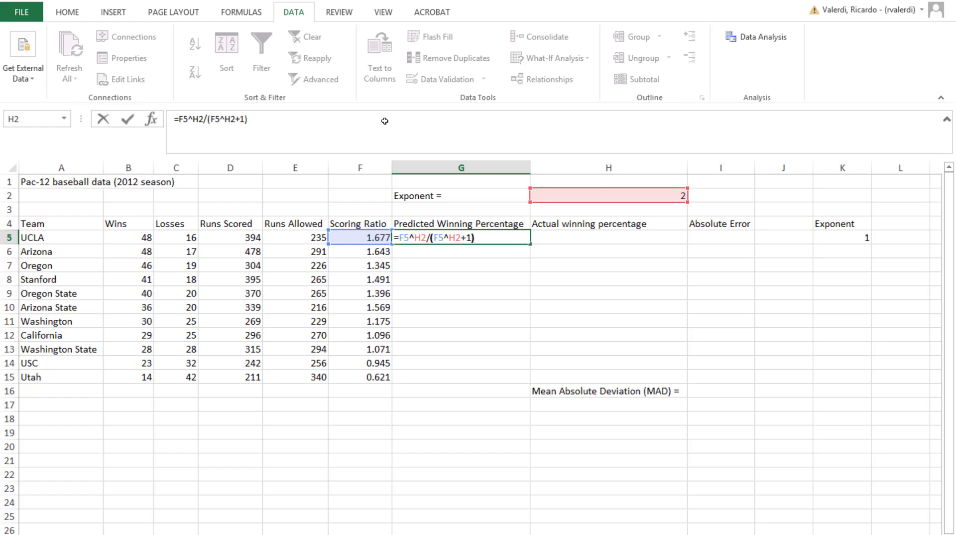
pyautogui.press('Return')
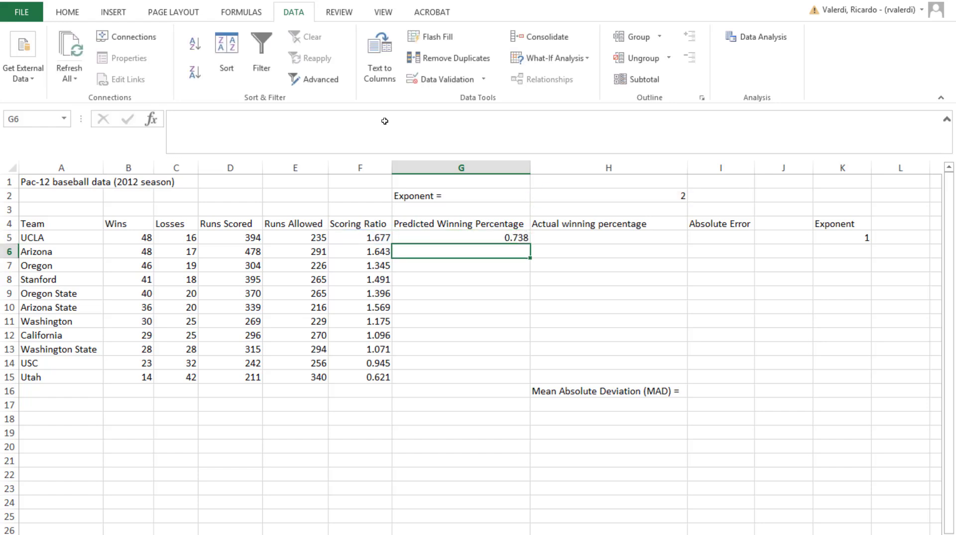
# Lock the exponent row so G5 reads =F5^H$2/(F5^H$2+1), giving 0.738.
pyautogui.click(512, 238)
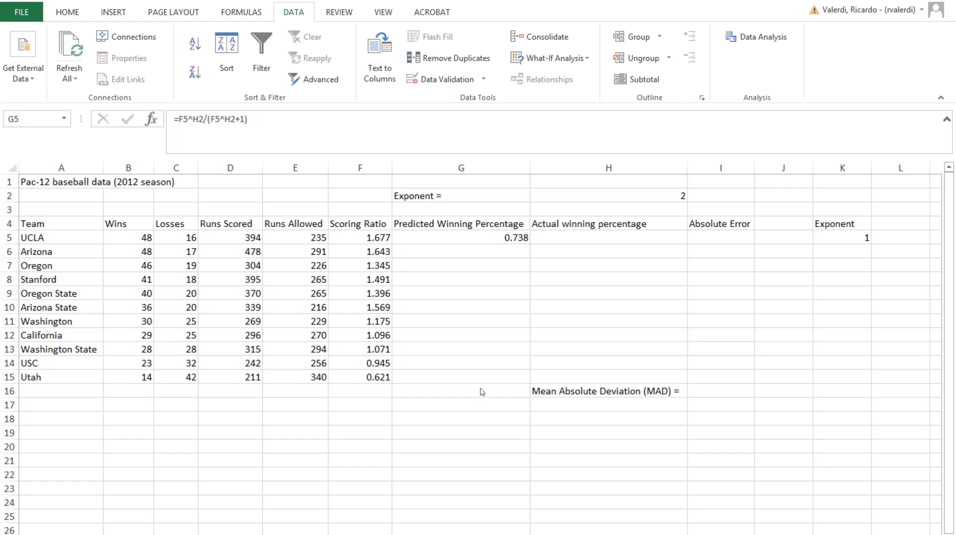
pyautogui.click(333, 153)
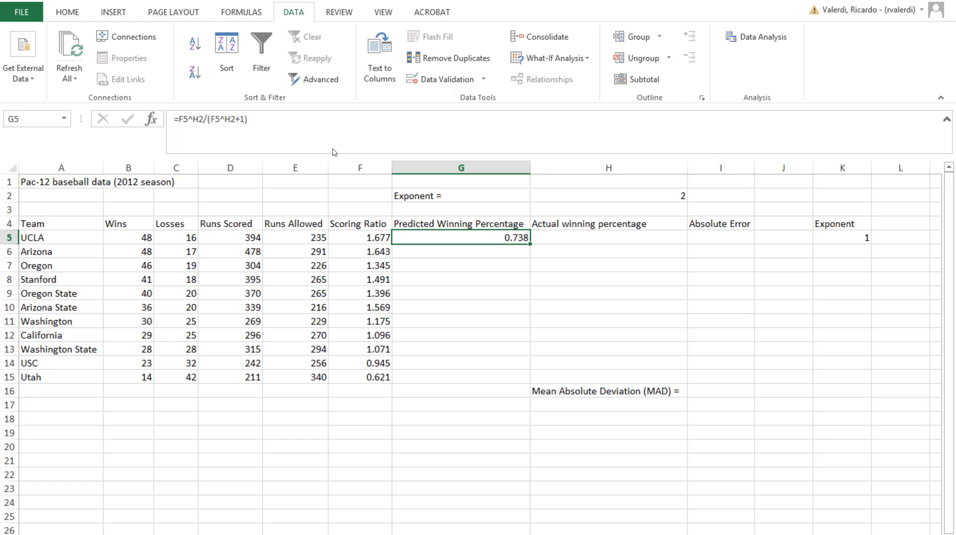
pyautogui.press('F2')
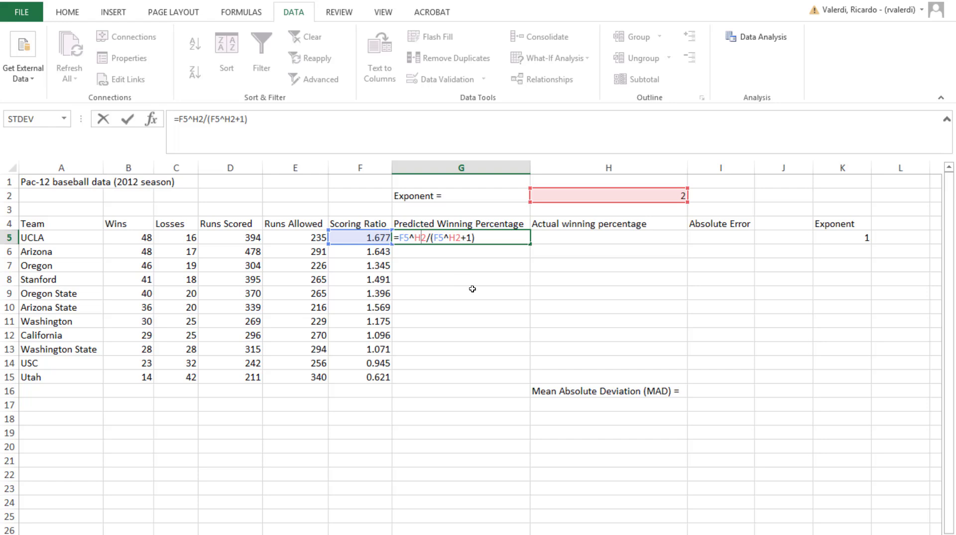
pyautogui.write('$')
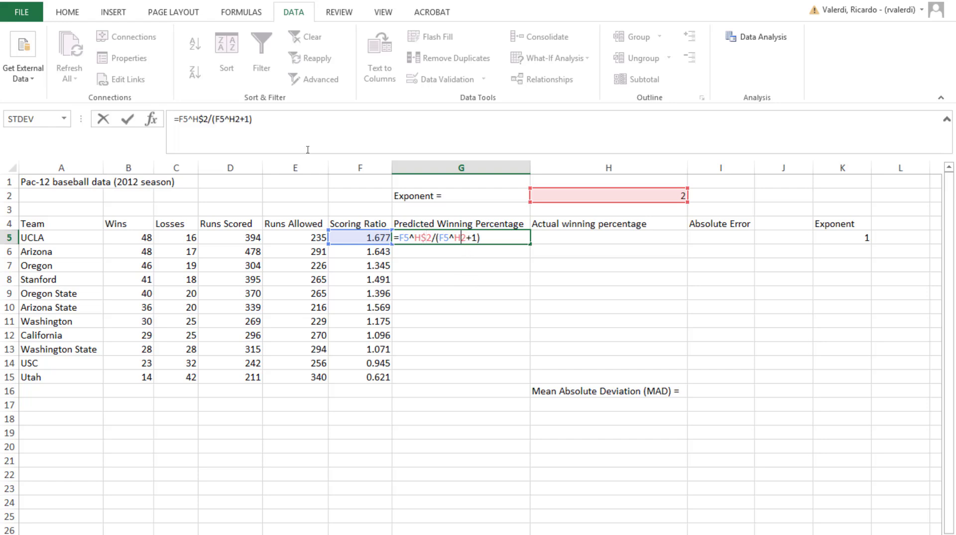
pyautogui.write('$')
pyautogui.moveTo(415, 239); pyautogui.dragTo(431, 238)
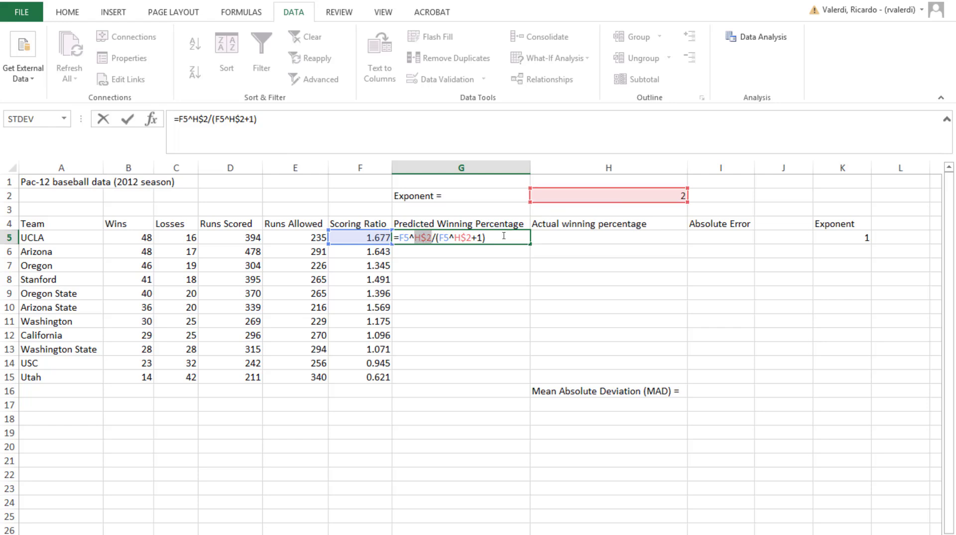
pyautogui.press('End')
pyautogui.press('Return')
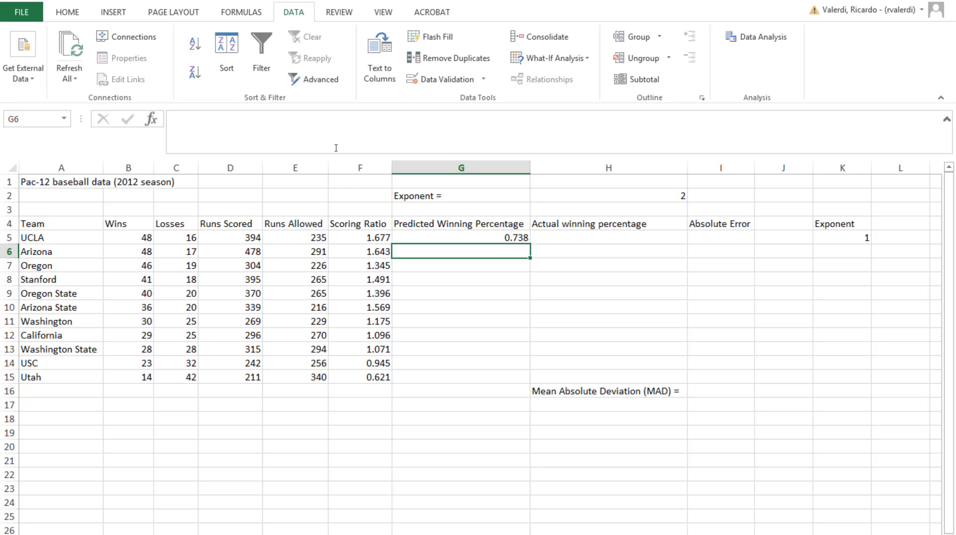
pyautogui.press('Up')
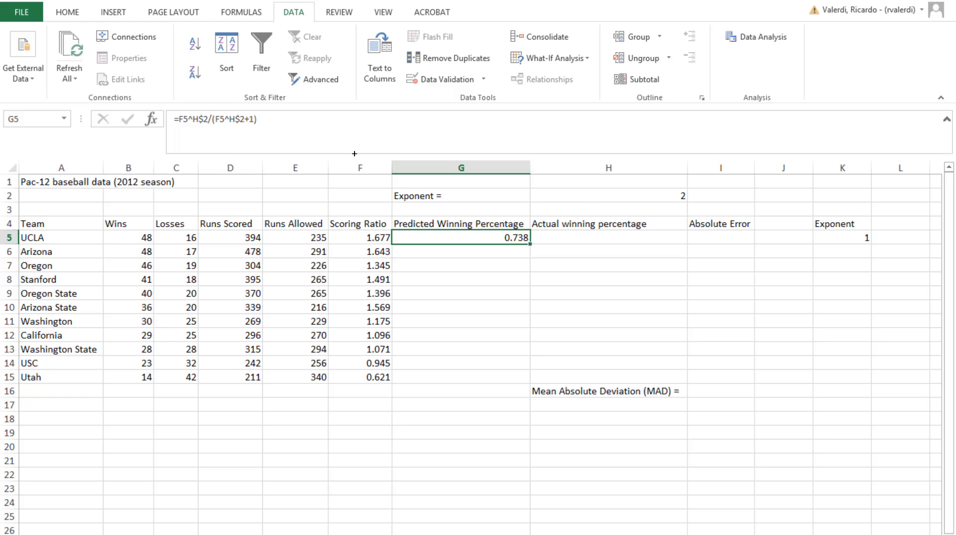
# Fill G5's prediction down through G15 (0.738 to 0.278) and clear G16.
pyautogui.doubleClick(530, 244)
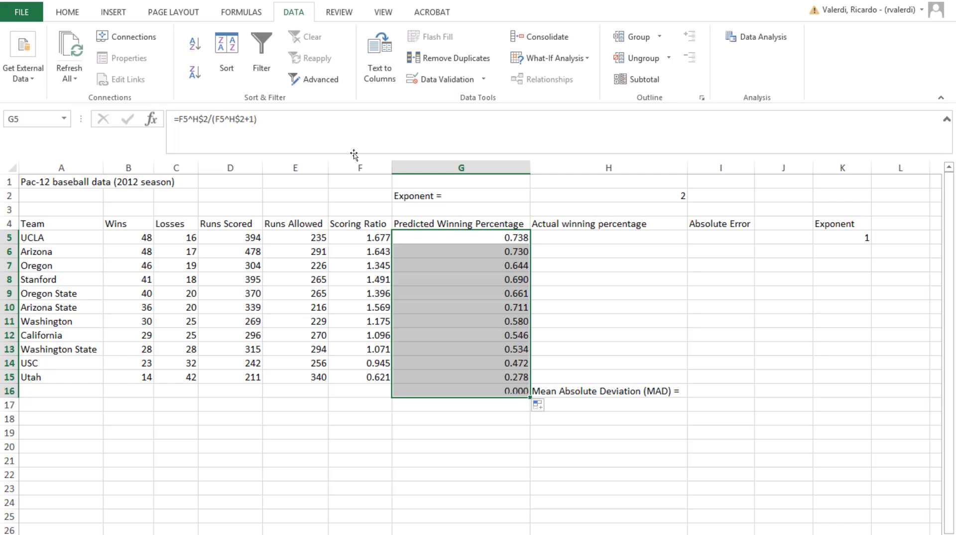
pyautogui.click(505, 390)
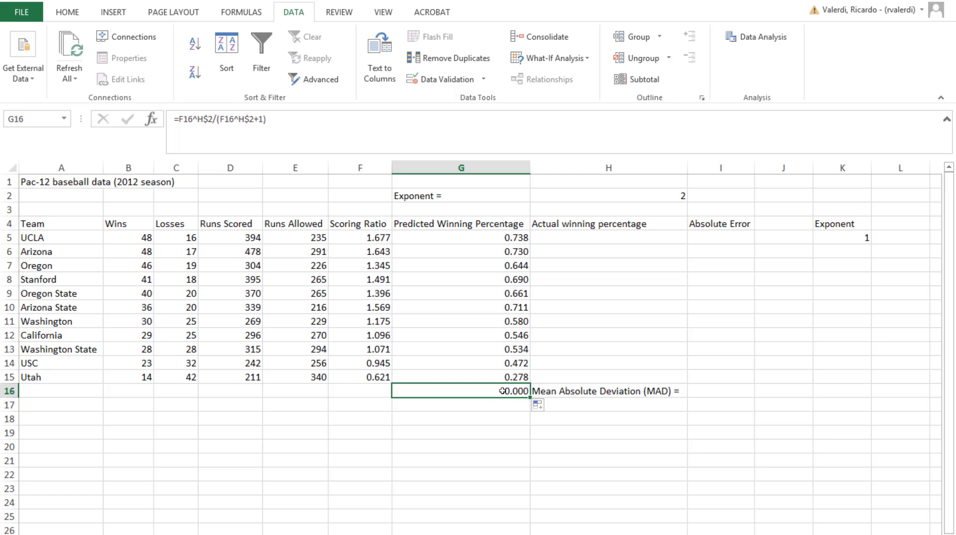
pyautogui.press('Delete')
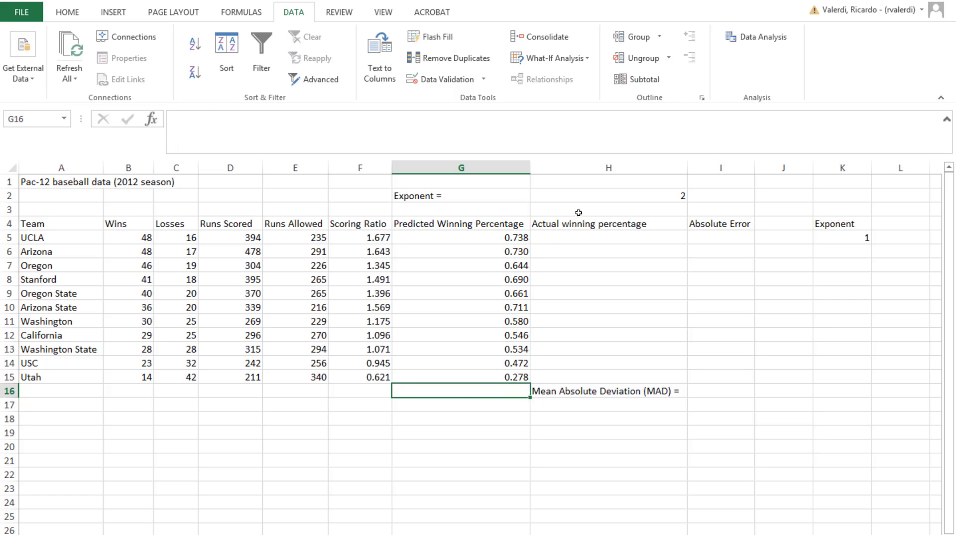
pyautogui.click(577, 239)
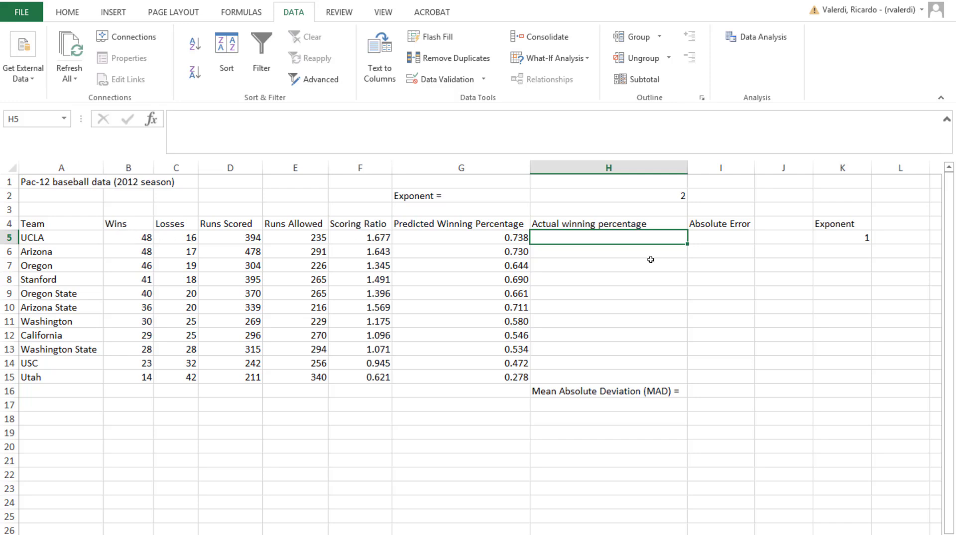
# Enter =B5/(B5+C5) in H5 for UCLA's actual winning percentage.
pyautogui.write('=')
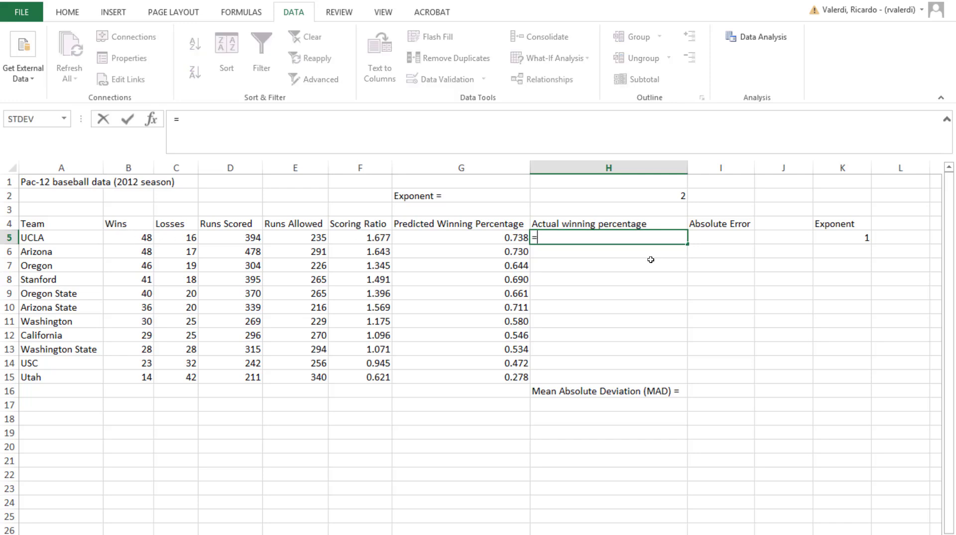
pyautogui.click(133, 239)
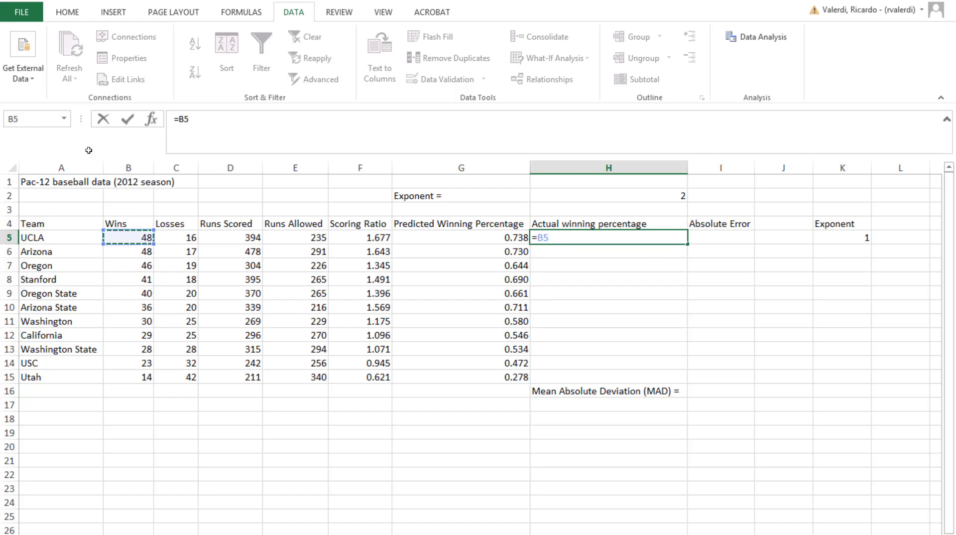
pyautogui.write('/(')
pyautogui.press('Left')
pyautogui.press('Left')
pyautogui.press('Left')
pyautogui.press('Left')
pyautogui.press('Left')
pyautogui.press('Left')
pyautogui.write('+')
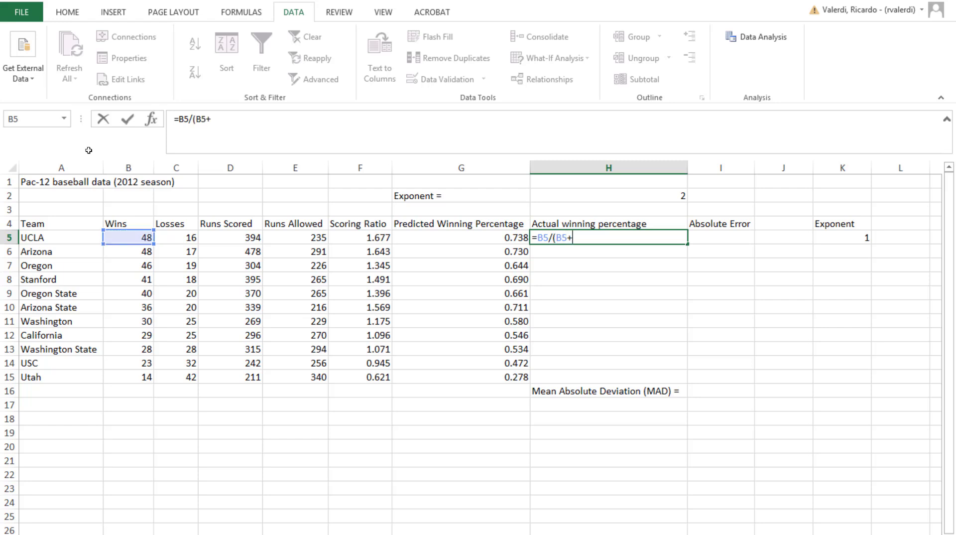
pyautogui.click(174, 238)
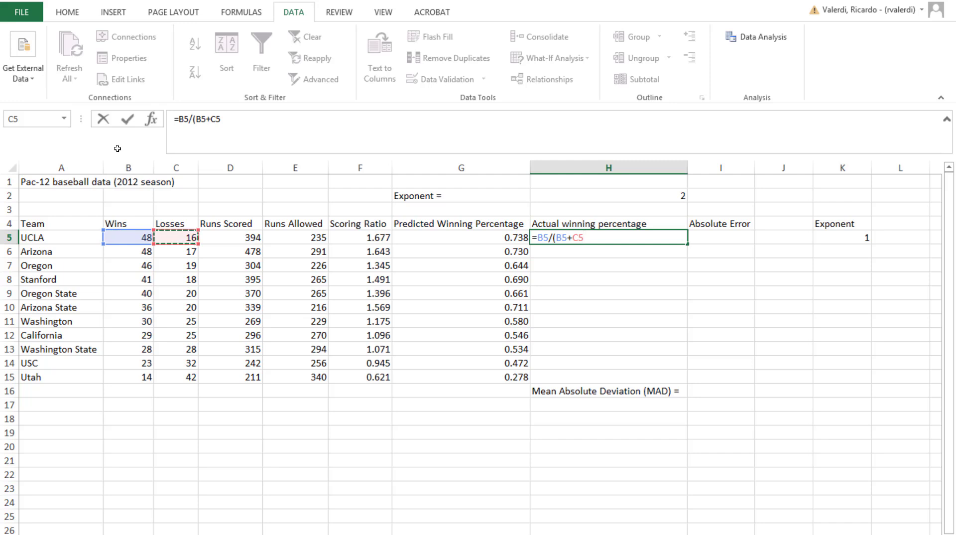
pyautogui.write(')')
pyautogui.press('Return')
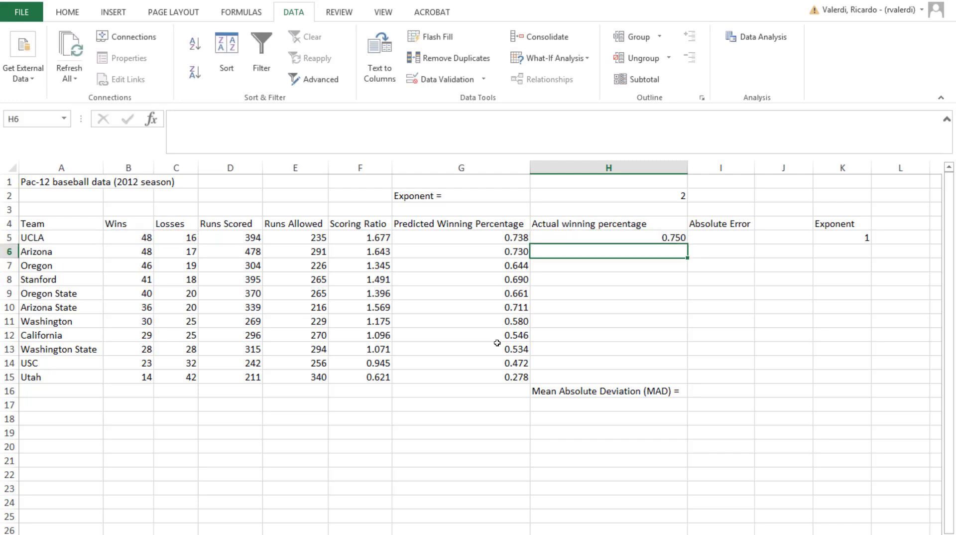
# Copy the actual percentage down to H15, from 0.750 for UCLA to 0.250 for Utah.
pyautogui.click(673, 238)
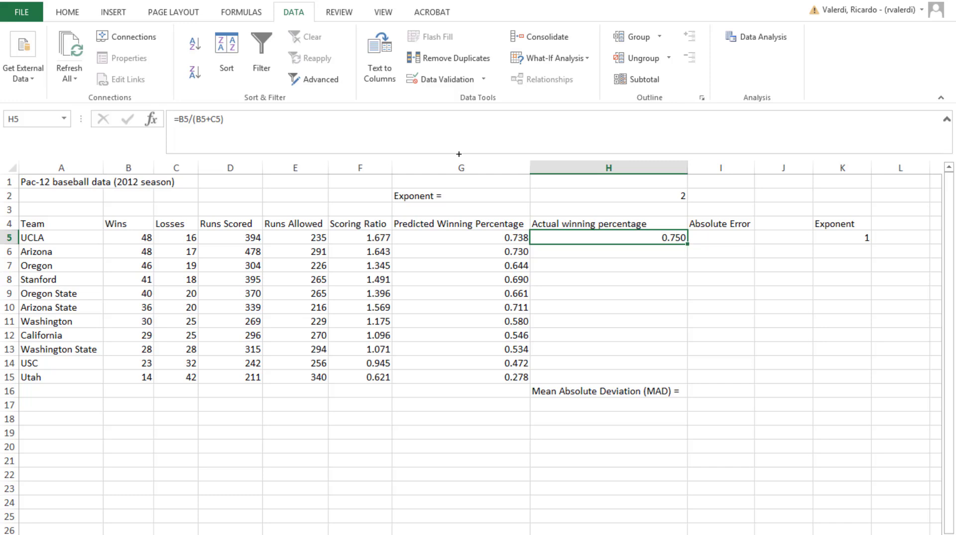
pyautogui.moveTo(686, 260); pyautogui.dragTo(681, 380)
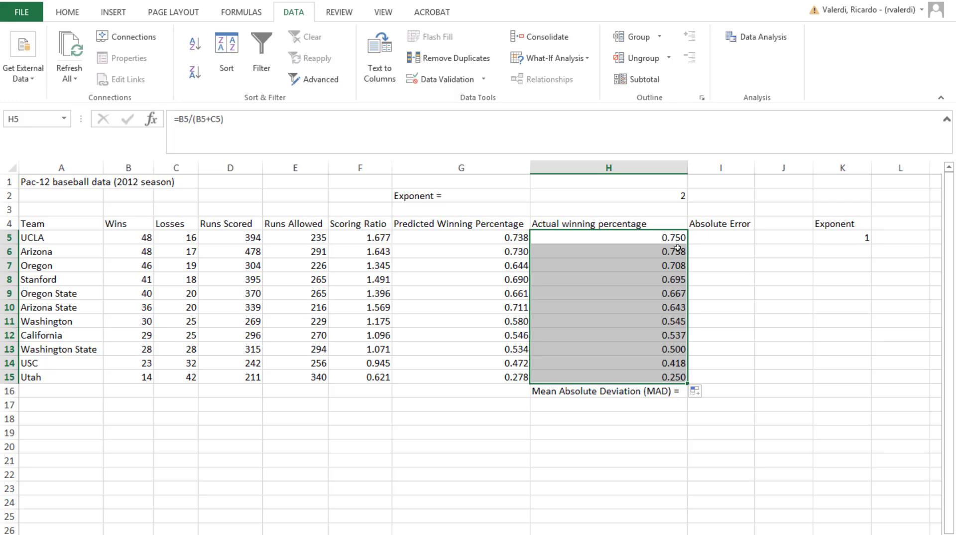
pyautogui.click(710, 240)
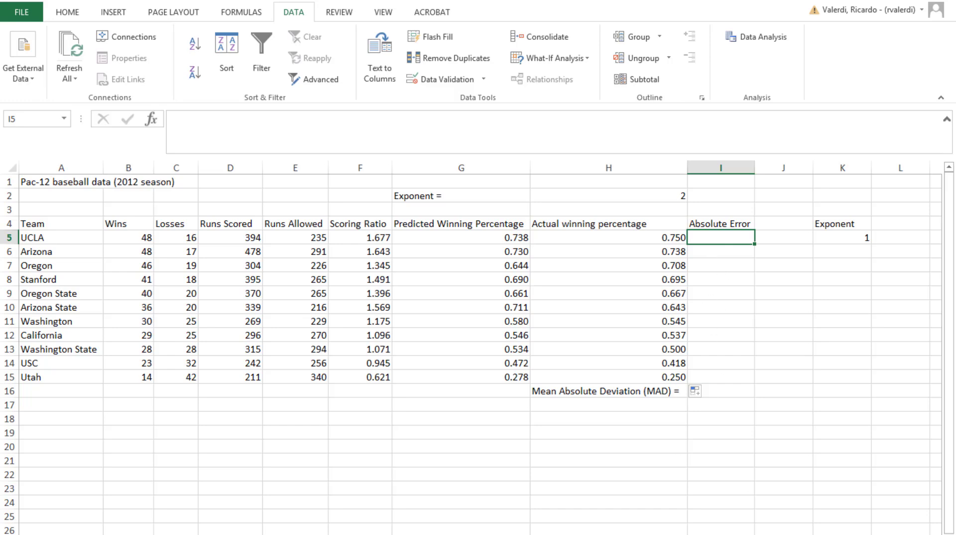
pyautogui.hotkey('alt', 'Tab')
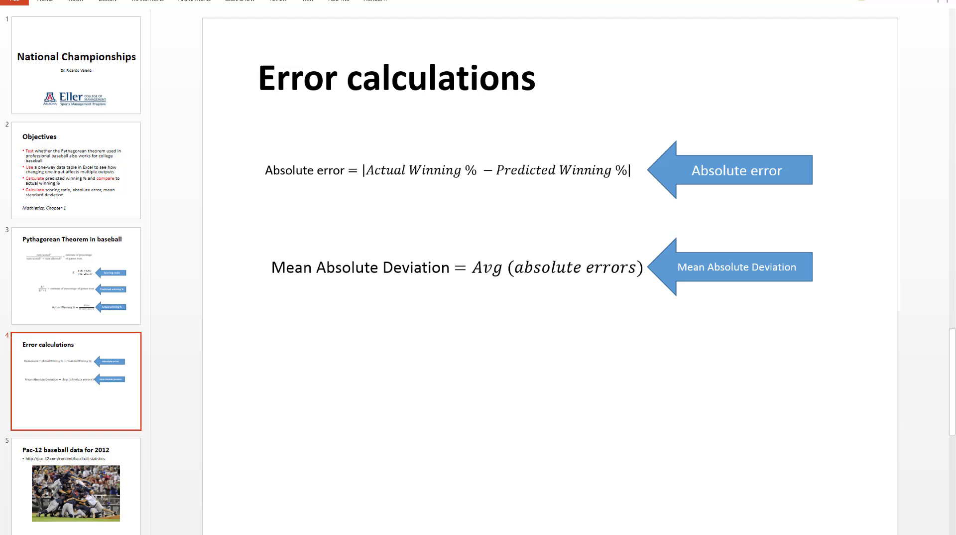
pyautogui.hotkey('alt', 'Tab')
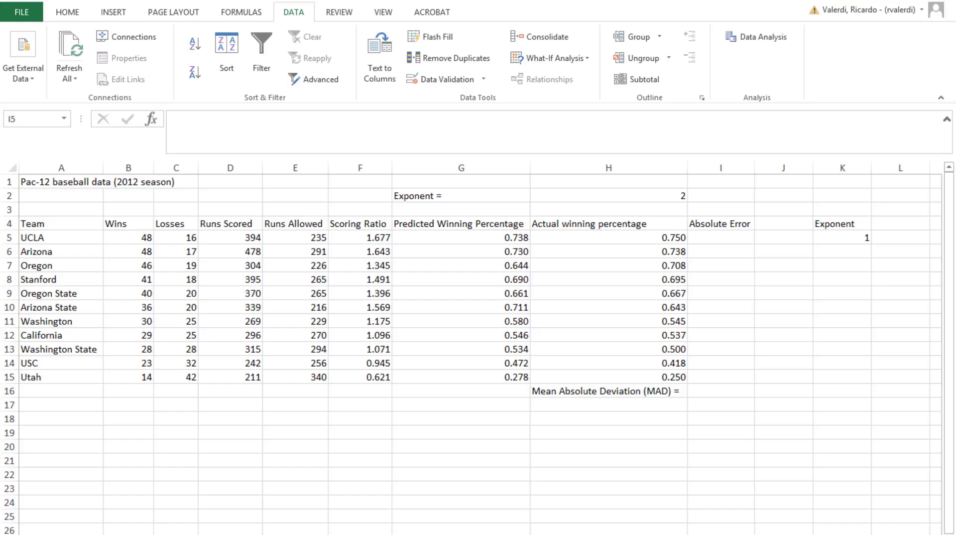
pyautogui.click(710, 240)
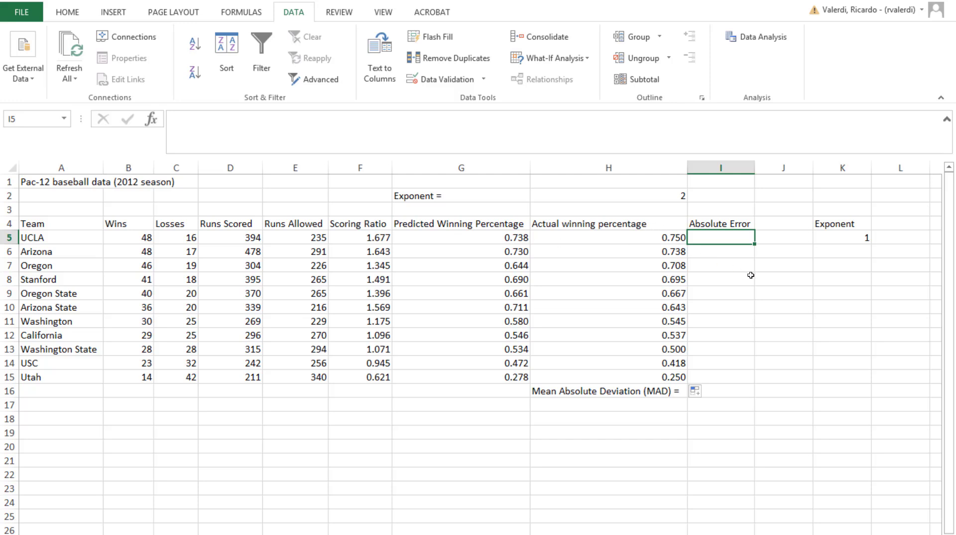
# Enter =ABS(G5-H5) in I5, giving UCLA an absolute error of 0.012.
pyautogui.write('=')
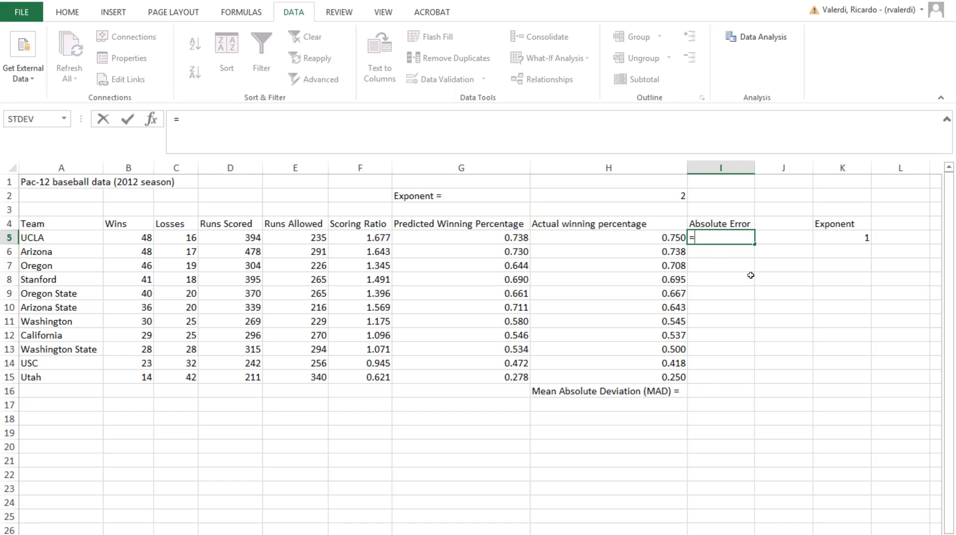
pyautogui.write('abs')
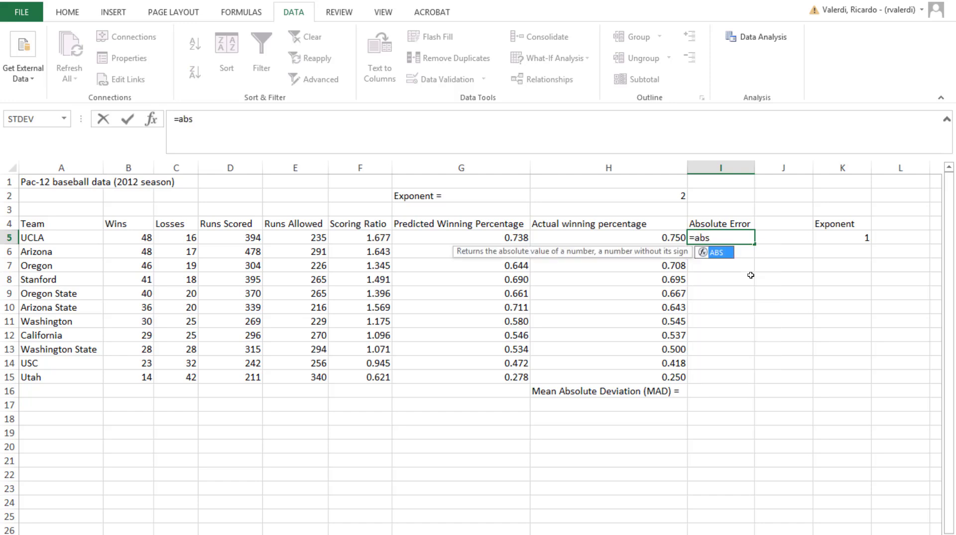
pyautogui.write('(')
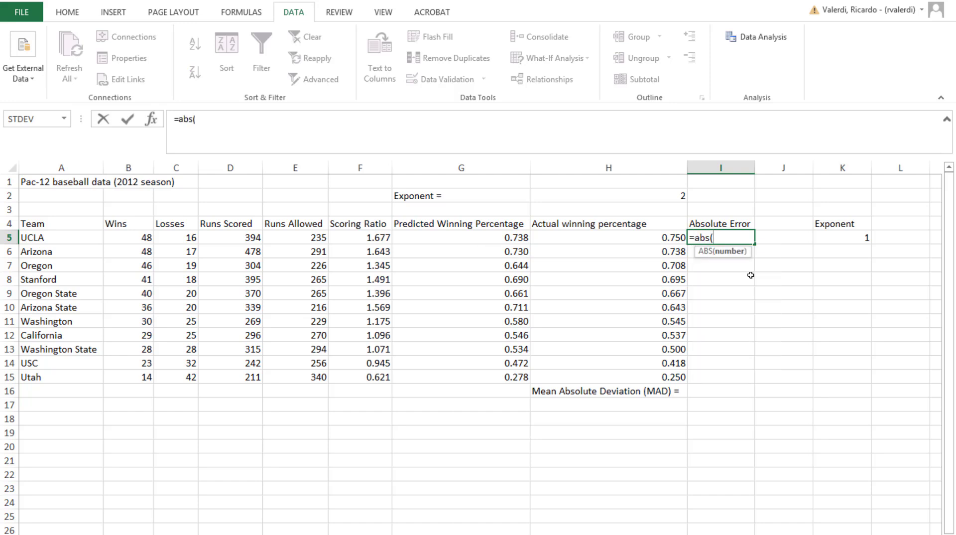
pyautogui.click(514, 236)
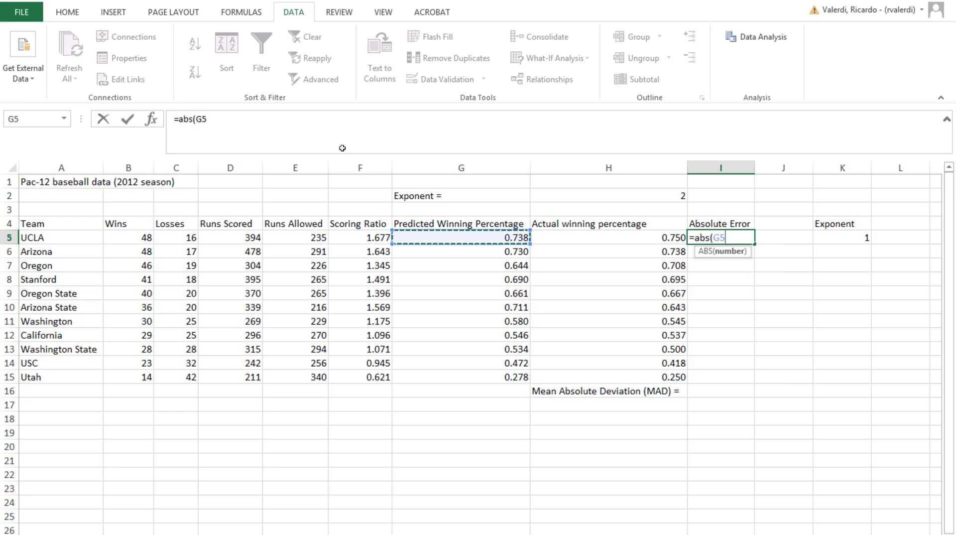
pyautogui.write('-')
pyautogui.press('Left')
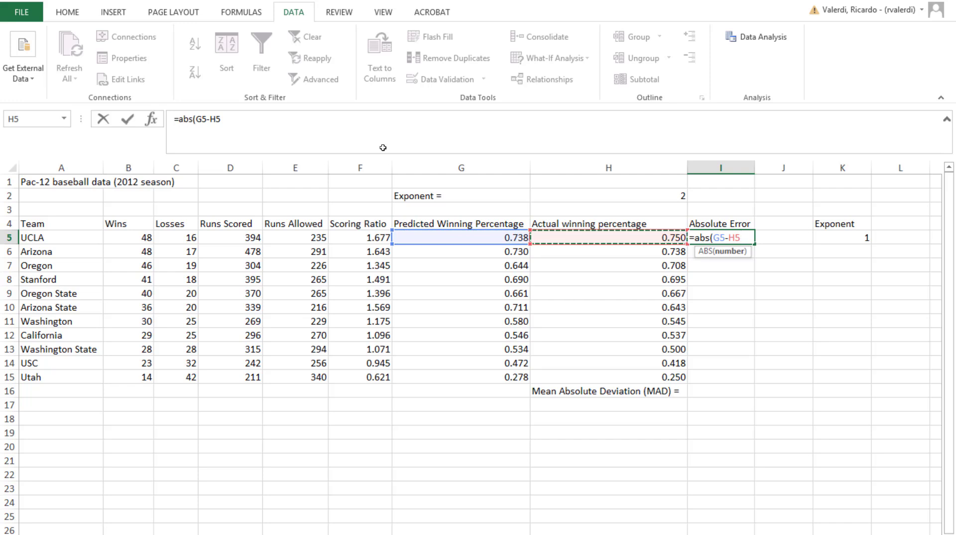
pyautogui.write(')')
pyautogui.press('Return')
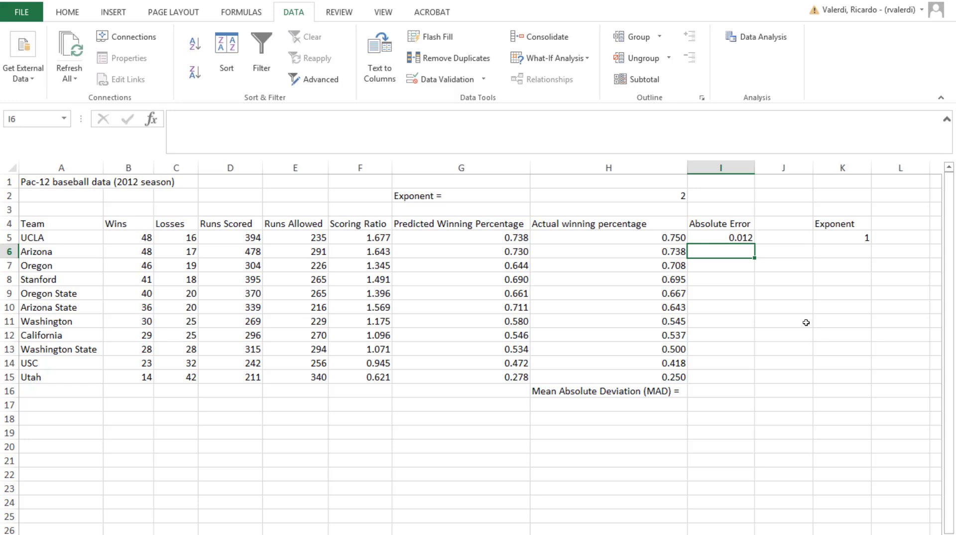
pyautogui.click(740, 238)
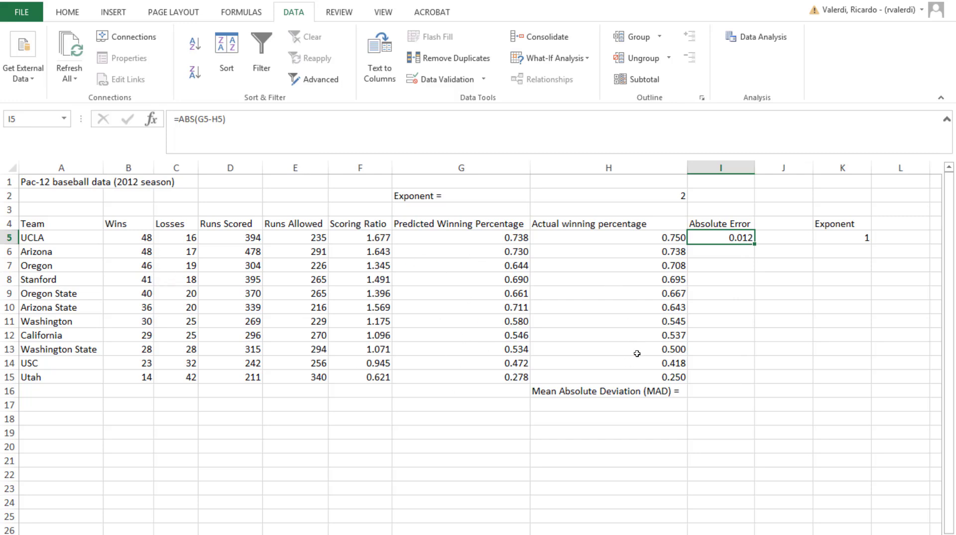
# Copy I5's error formula down through Utah (0.028) and clear the #VALUE! in I16.
pyautogui.doubleClick(754, 244)
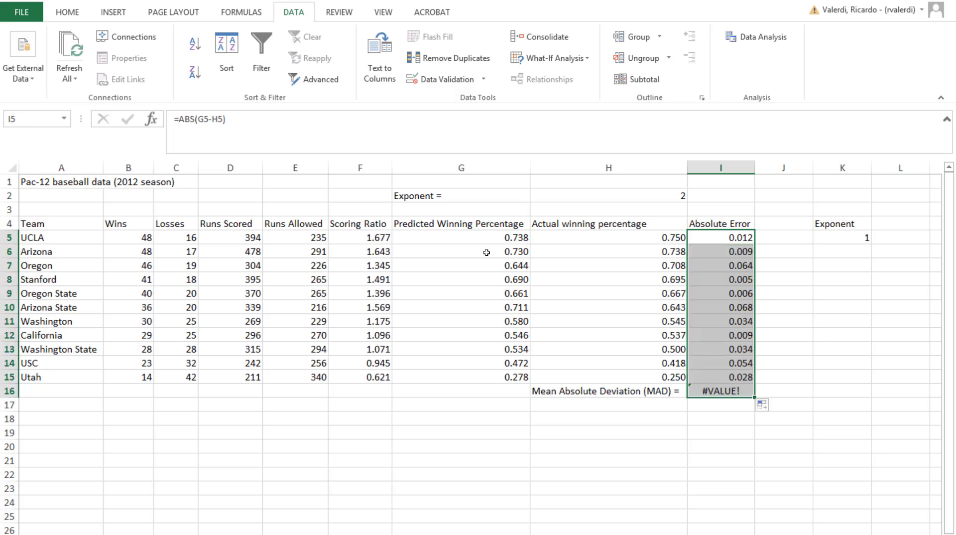
pyautogui.hotkey('ctrl', 'Down')
pyautogui.press('Delete')
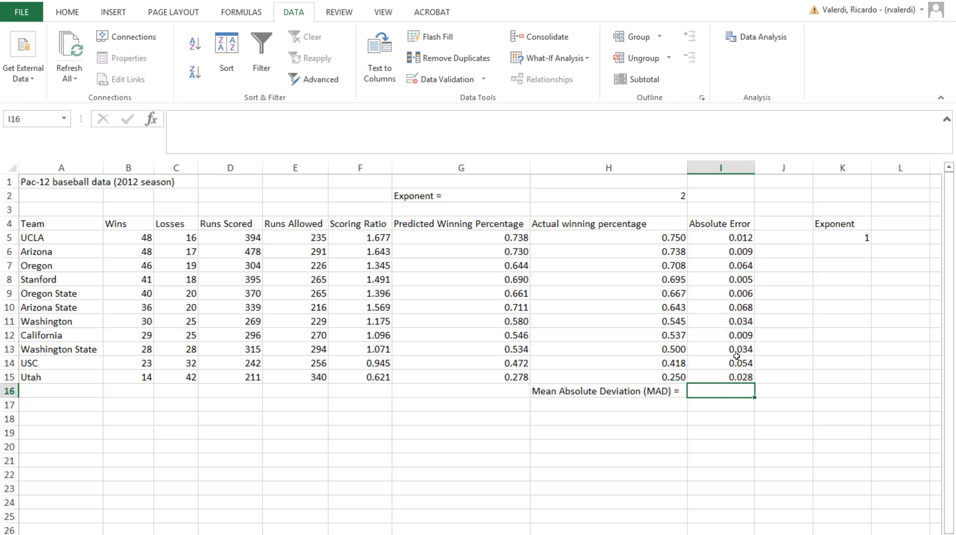
pyautogui.click(723, 240)
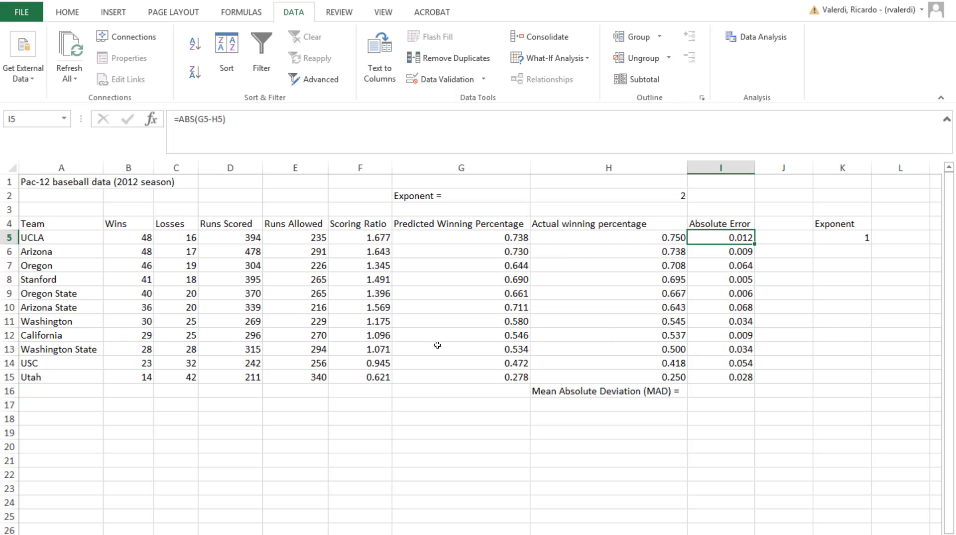
# Compare the California, Arizona, Stanford and Arizona State error rows, then switch to PowerPoint.
pyautogui.click(2, 334)
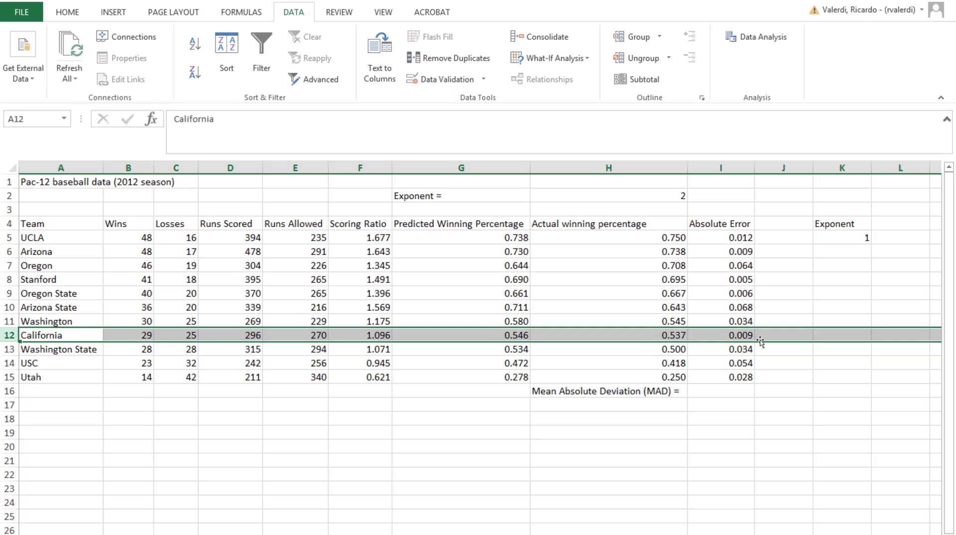
pyautogui.click(9, 251)
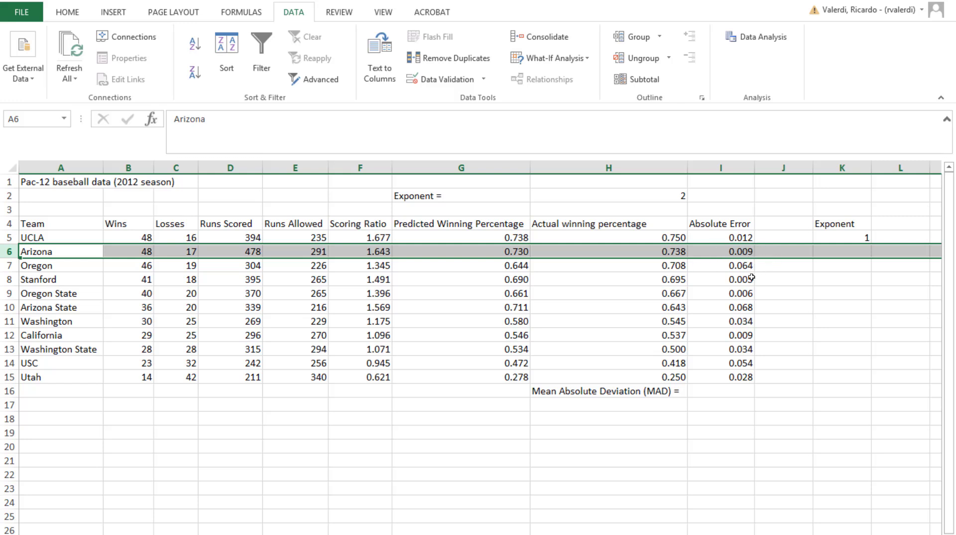
pyautogui.click(9, 278)
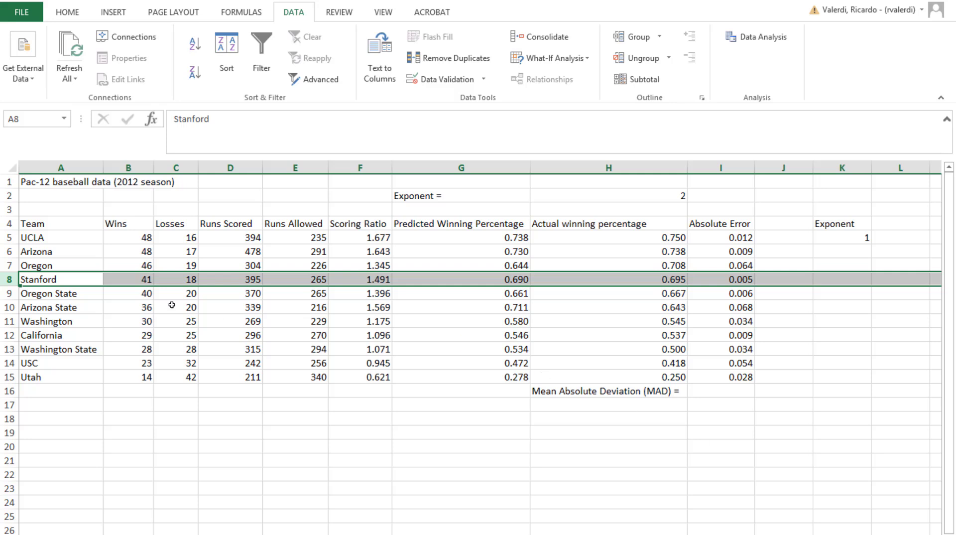
pyautogui.click(9, 307)
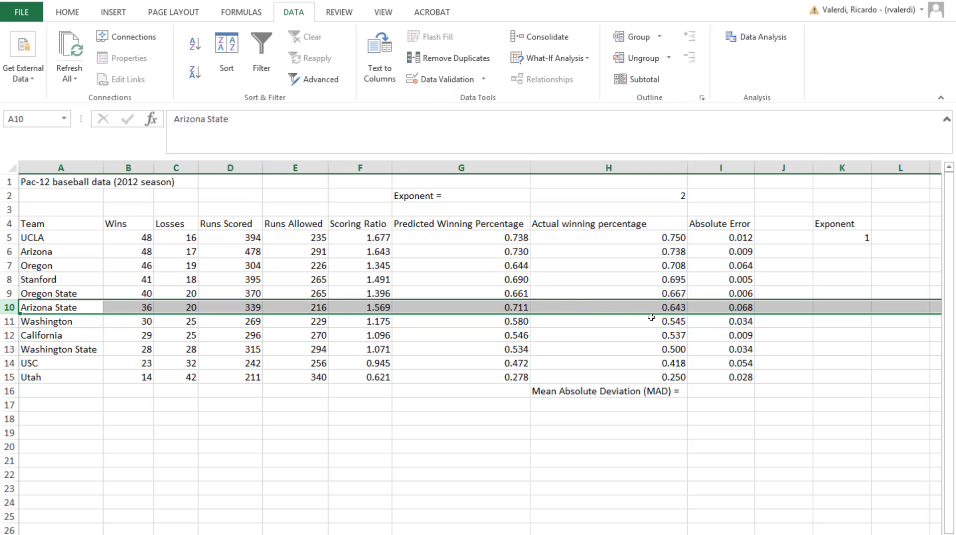
pyautogui.click(725, 391)
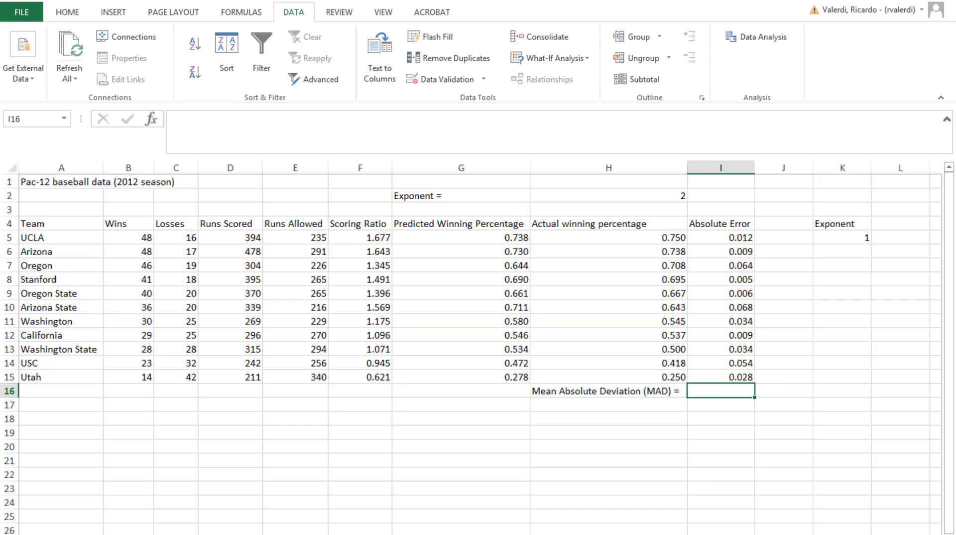
pyautogui.hotkey('alt', 'Tab')
# Enter =AVERAGE(I5:I15) in I16 so the mean absolute deviation reads 0.029.
pyautogui.write('=aver')
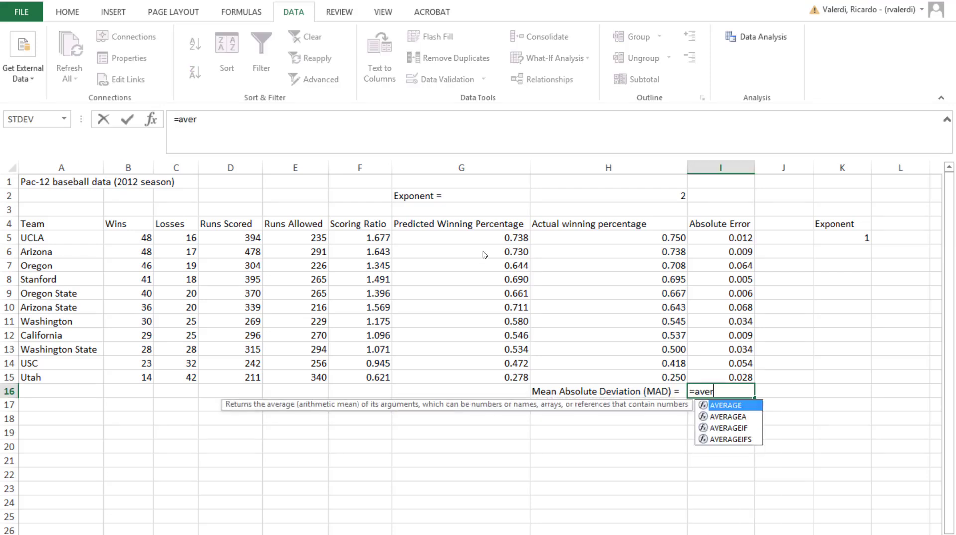
pyautogui.write('age()')
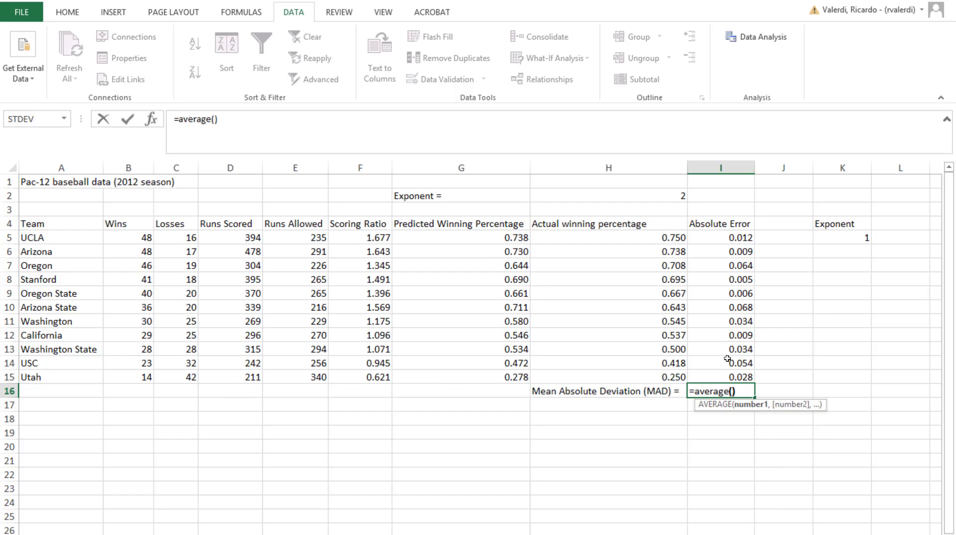
pyautogui.press('Return')
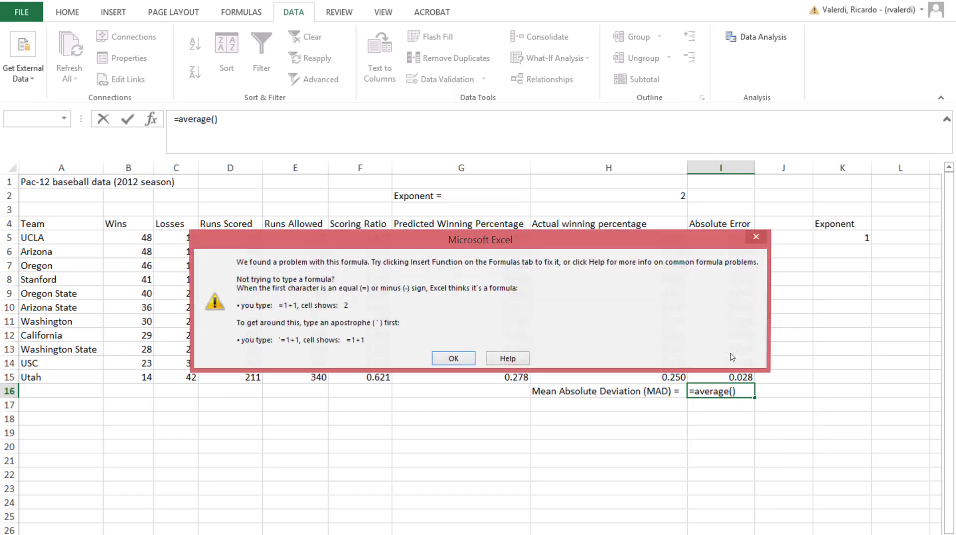
pyautogui.click(457, 358)
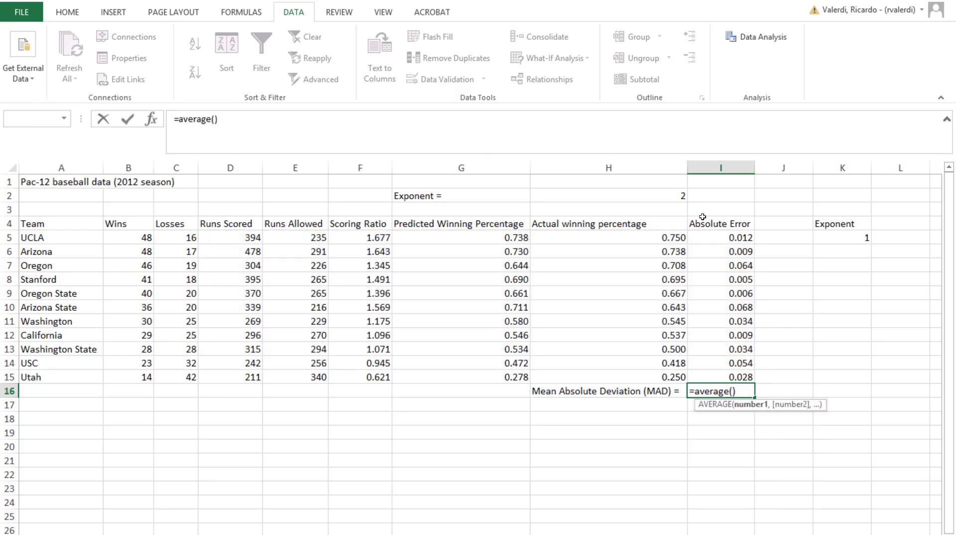
pyautogui.moveTo(729, 240); pyautogui.dragTo(730, 377)
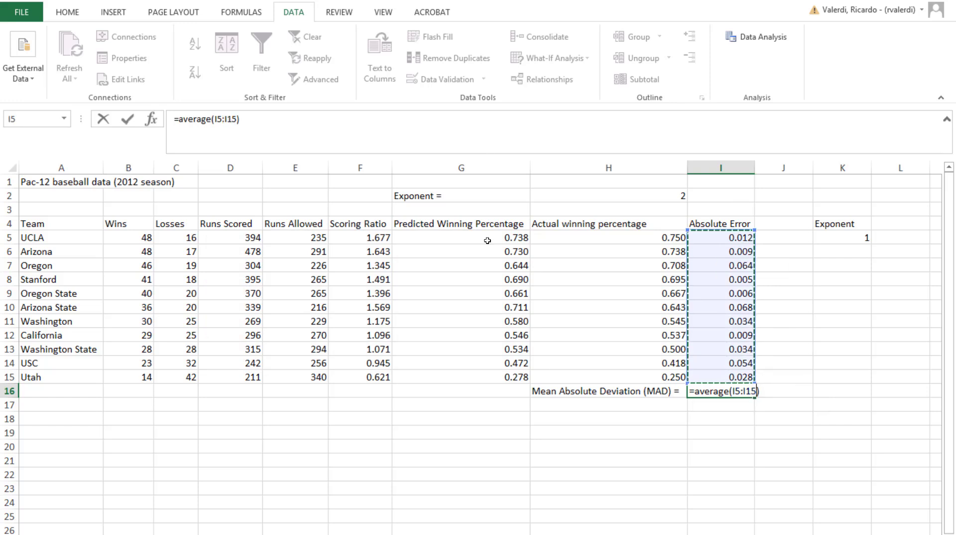
pyautogui.press('Return')
pyautogui.click(730, 390)
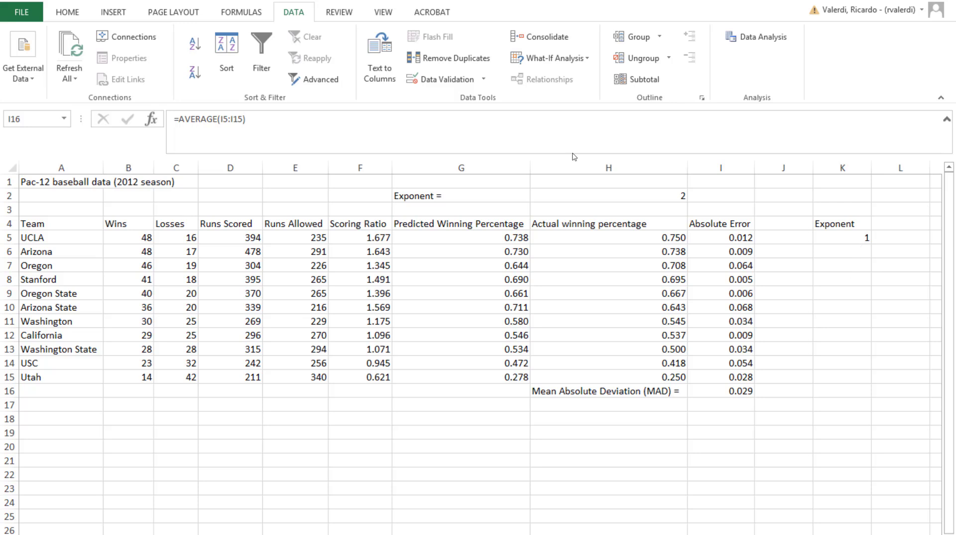
# Enter 1.1 in K6 below the 1 and extend the exponent series down to 5 in 0.1 steps.
pyautogui.click(848, 240)
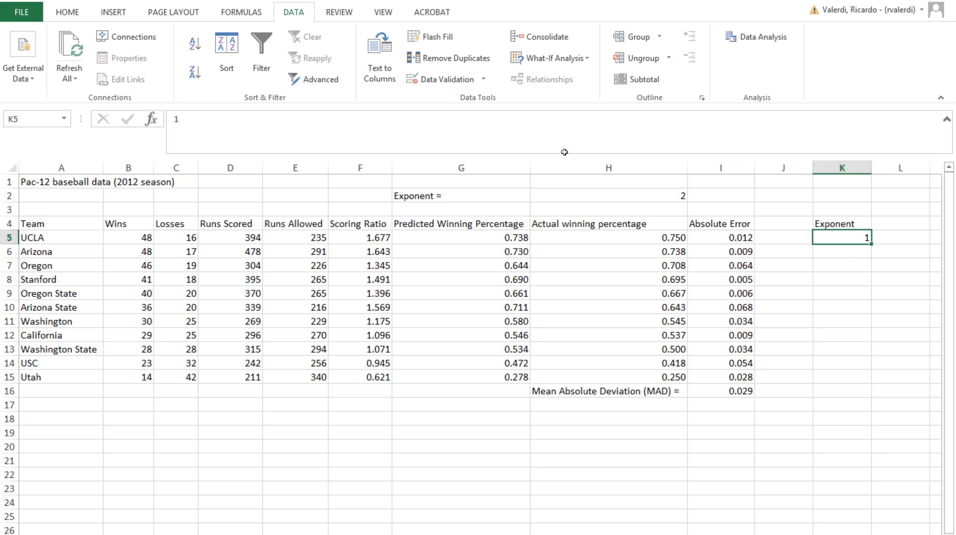
pyautogui.click(850, 250)
pyautogui.write('1.1')
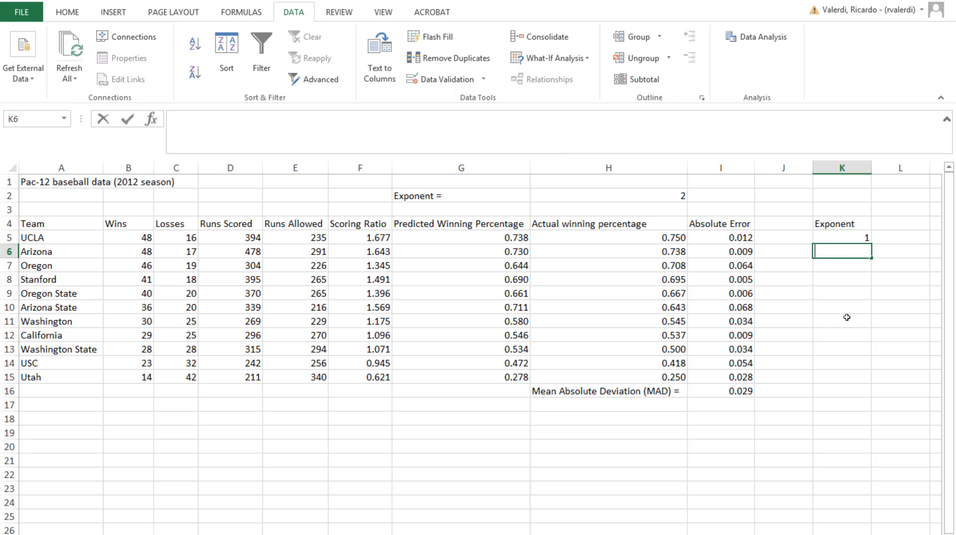
pyautogui.press('Return')
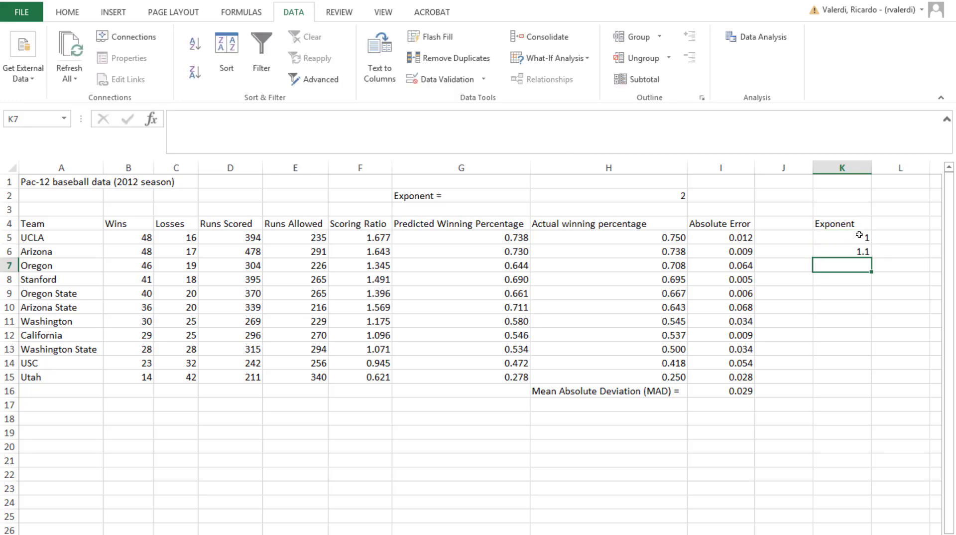
pyautogui.moveTo(857, 237)
pyautogui.mouseDown()
pyautogui.moveTo(857, 251)
pyautogui.moveTo(867, 252)
pyautogui.mouseUp()
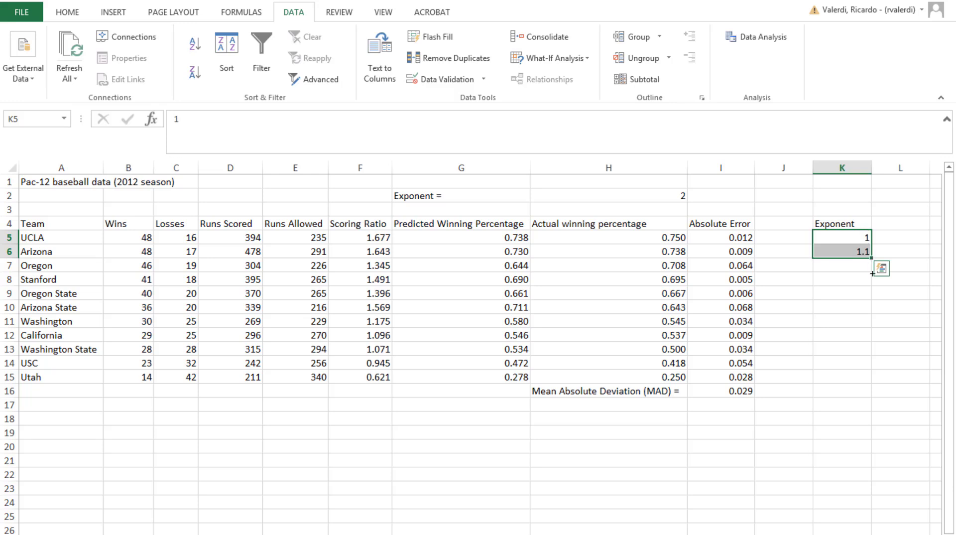
pyautogui.moveTo(872, 272); pyautogui.dragTo(876, 502)
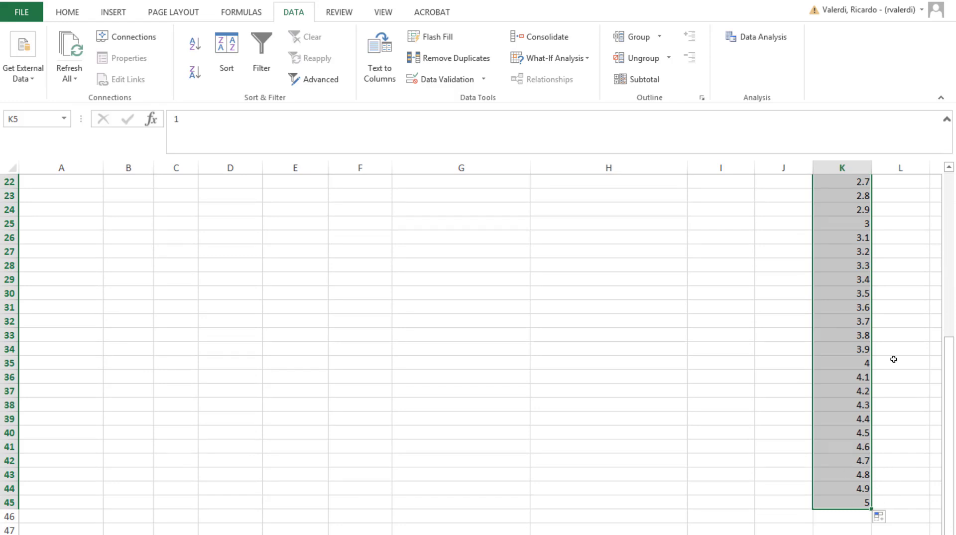
pyautogui.scroll(7, 893, 359)
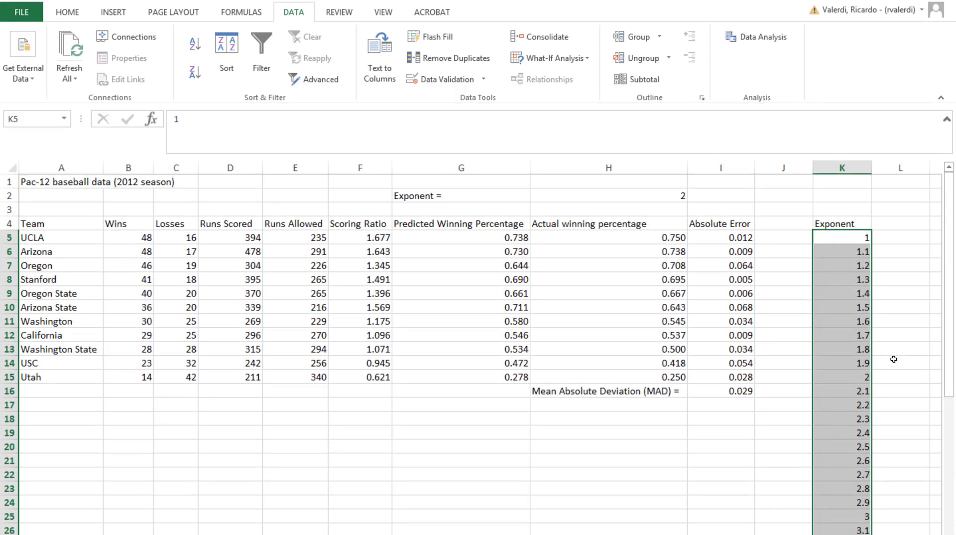
pyautogui.click(902, 228)
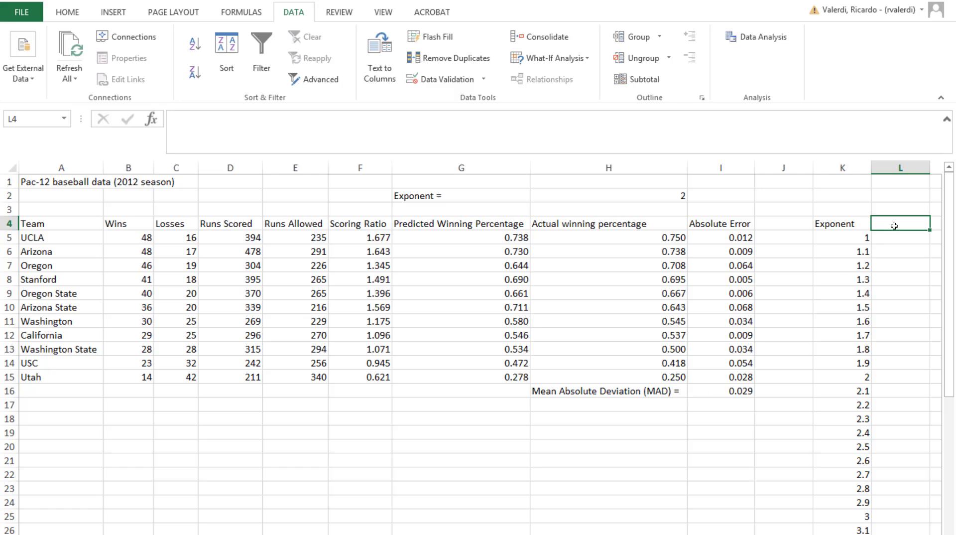
# Link L4 to the MAD cell with =I16 so it shows 0.029.
pyautogui.write('=')
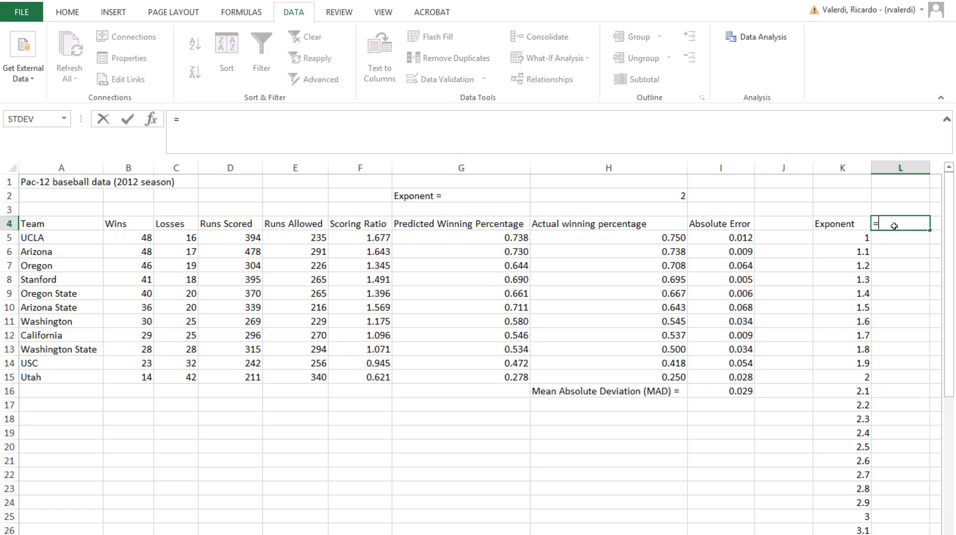
pyautogui.click(739, 391)
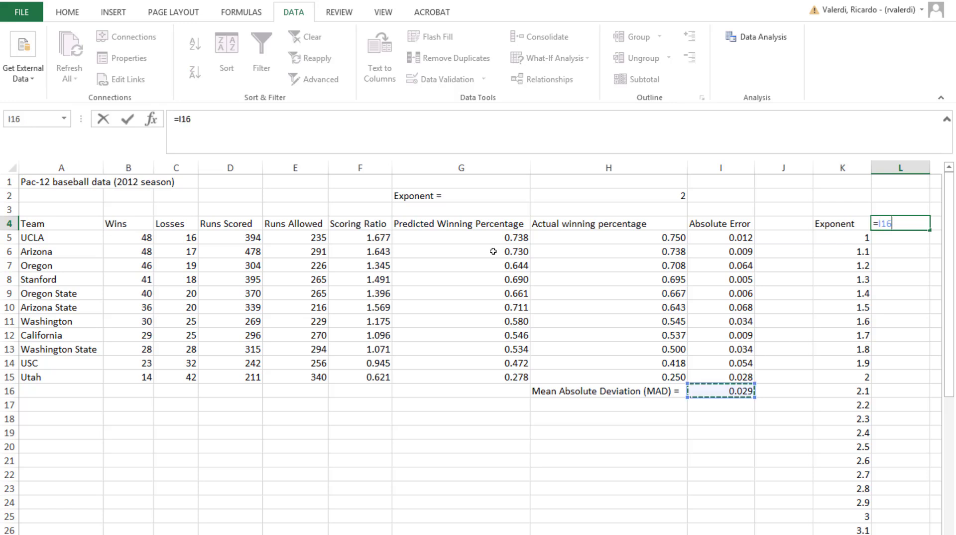
pyautogui.press('Return')
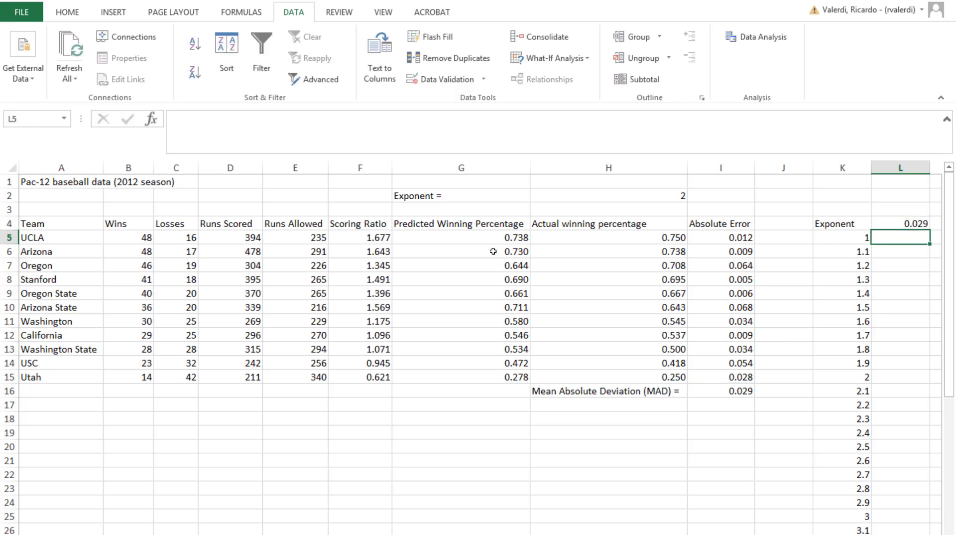
pyautogui.press('Up')
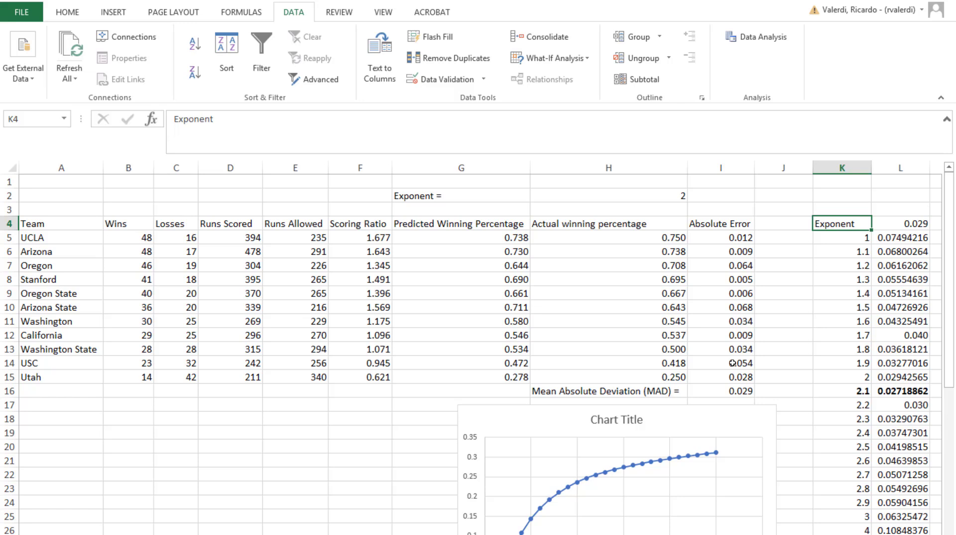
# Delete the old data table results in column L from L5 downward.
pyautogui.hotkey('shift', 'Right')
pyautogui.hotkey('shift', 'Down')
pyautogui.hotkey('shift', 'Down')
pyautogui.hotkey('shift', 'Down')
pyautogui.press('Up')
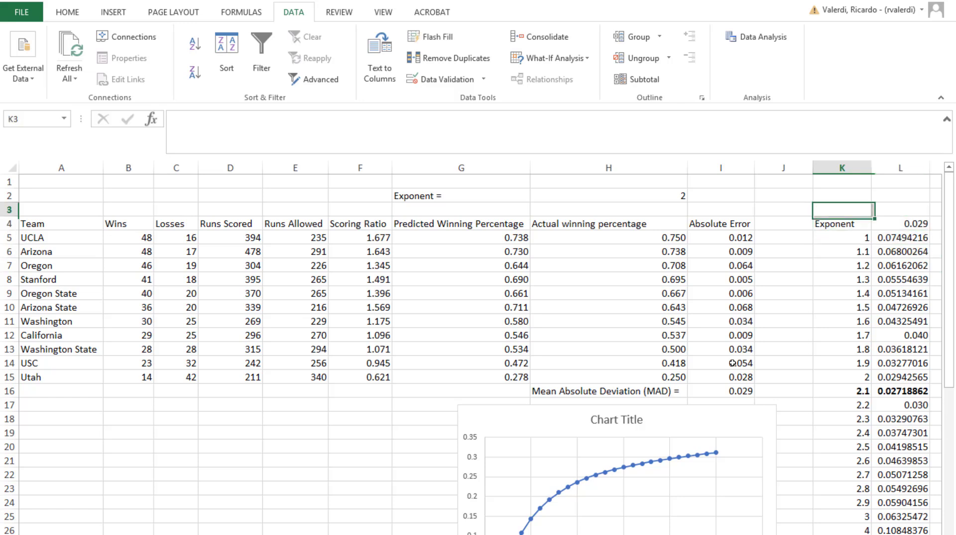
pyautogui.press('Down')
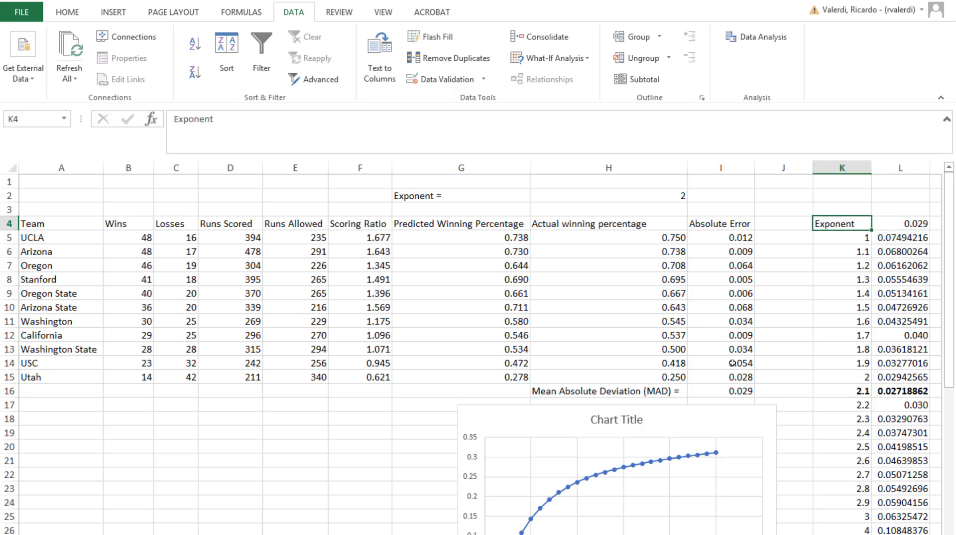
pyautogui.hotkey('shift', 'Right')
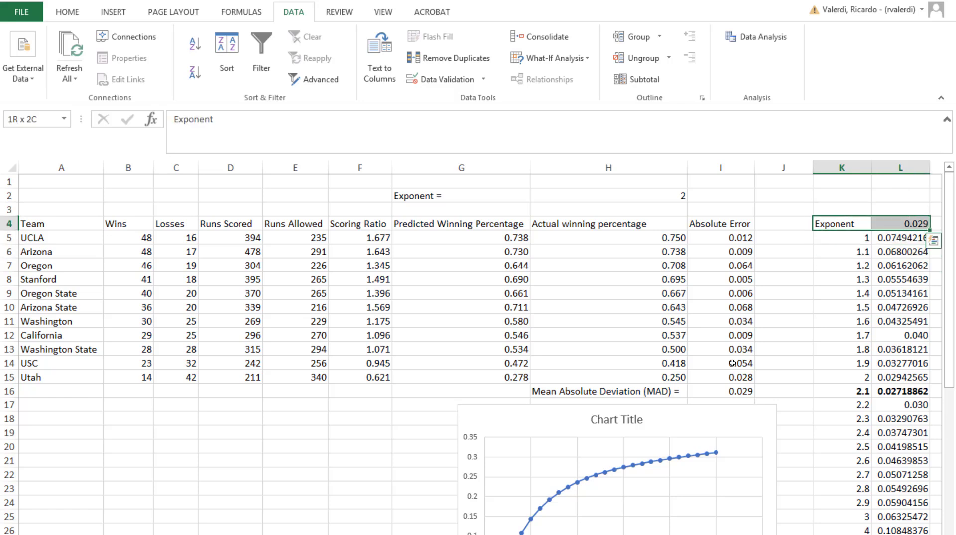
pyautogui.hotkey('shift', 'Left')
pyautogui.press('Right')
pyautogui.press('Down')
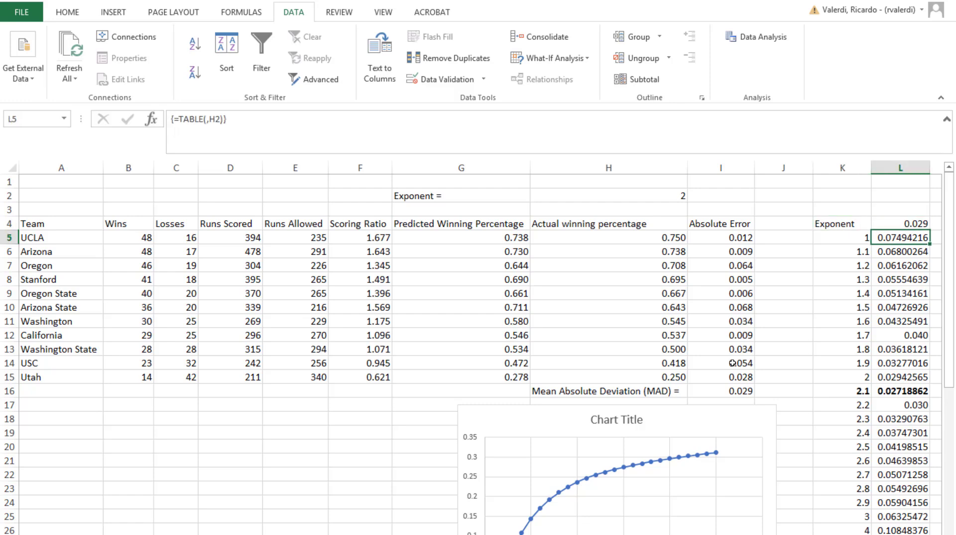
pyautogui.hotkey('ctrl', 'shift', 'Down')
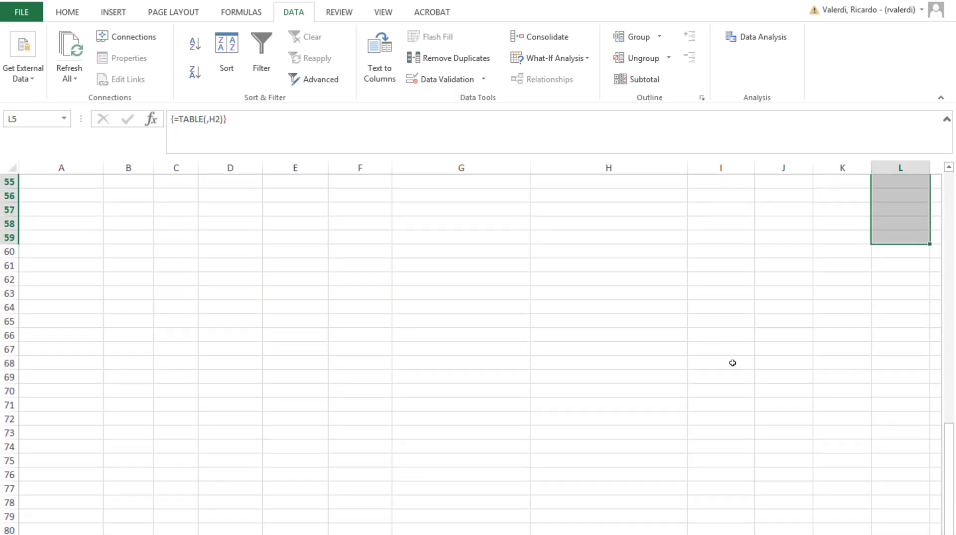
pyautogui.press('Delete')
pyautogui.hotkey('ctrl', 'BackSpace')
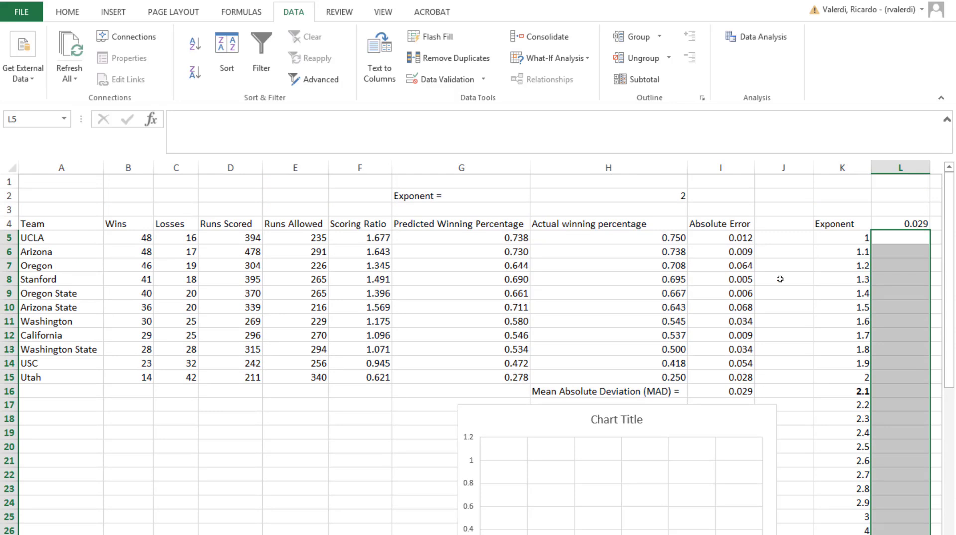
# Select K4:L46, from the Exponent header and MAD link down to the last exponent.
pyautogui.click(841, 224)
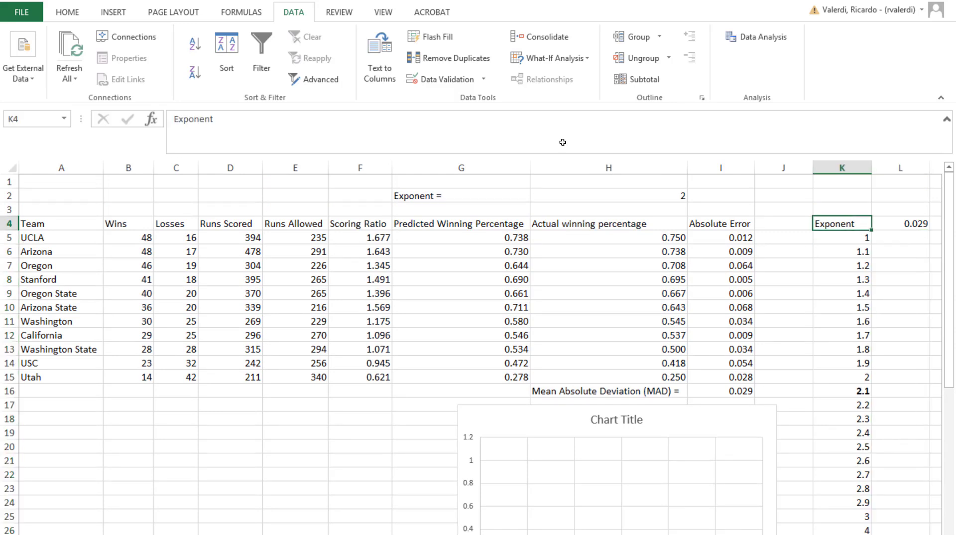
pyautogui.hotkey('shift', 'Right')
pyautogui.hotkey('shift', 'pagedown')
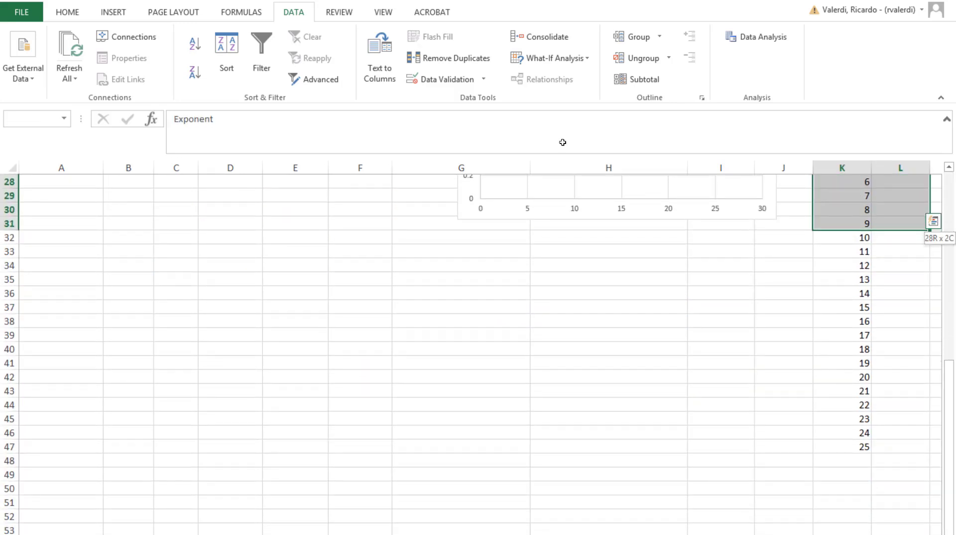
pyautogui.hotkey('shift', 'pagedown')
pyautogui.hotkey('shift', 'Up')
pyautogui.hotkey('shift', 'Up')
pyautogui.hotkey('shift', 'Up')
pyautogui.hotkey('shift', 'Up')
pyautogui.hotkey('shift', 'Up')
pyautogui.hotkey('shift', 'Up')
pyautogui.hotkey('shift', 'Up')
pyautogui.hotkey('shift', 'Up')
pyautogui.hotkey('shift', 'Up')
pyautogui.hotkey('shift', 'Up')
pyautogui.hotkey('shift', 'Up')
pyautogui.hotkey('shift', 'Up')
pyautogui.hotkey('shift', 'Up')
pyautogui.hotkey('shift', 'Up')
pyautogui.hotkey('shift', 'Up')
pyautogui.hotkey('shift', 'Up')
pyautogui.hotkey('shift', 'Up')
pyautogui.hotkey('shift', 'Up')
pyautogui.hotkey('shift', 'Up')
pyautogui.hotkey('shift', 'Up')
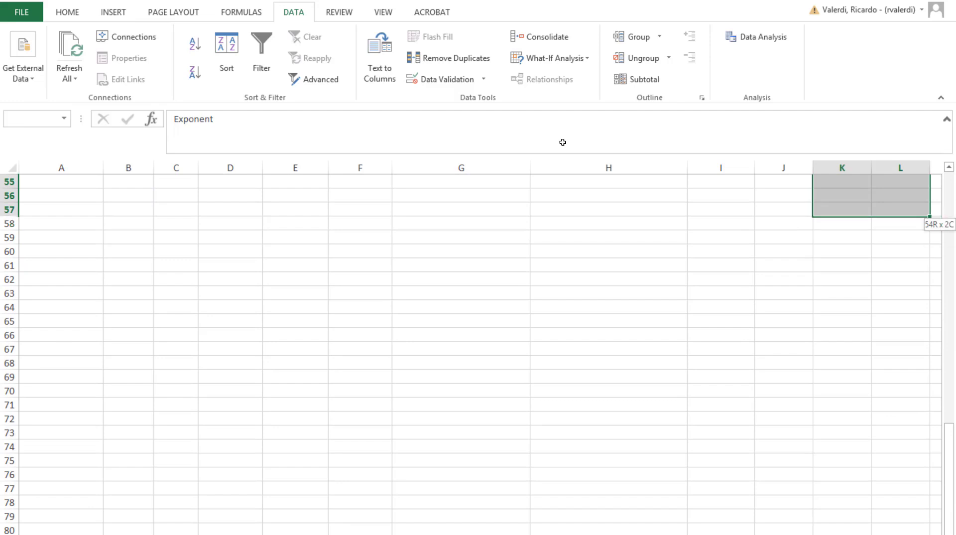
pyautogui.hotkey('shift', 'Down')
pyautogui.hotkey('shift', 'Down')
pyautogui.hotkey('shift', 'Down')
pyautogui.hotkey('shift', 'Down')
pyautogui.hotkey('shift', 'Down')
pyautogui.hotkey('shift', 'Down')
pyautogui.hotkey('shift', 'Down')
pyautogui.hotkey('shift', 'Down')
pyautogui.hotkey('shift', 'Down')
pyautogui.hotkey('shift', 'Down')
pyautogui.hotkey('shift', 'Down')
pyautogui.hotkey('shift', 'Down')
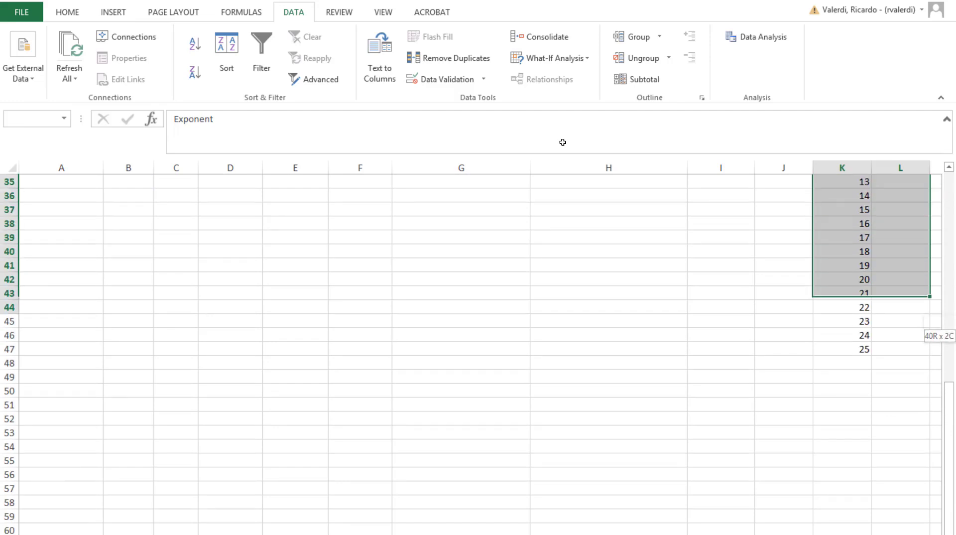
pyautogui.hotkey('shift', 'Up')
pyautogui.hotkey('shift', 'Up')
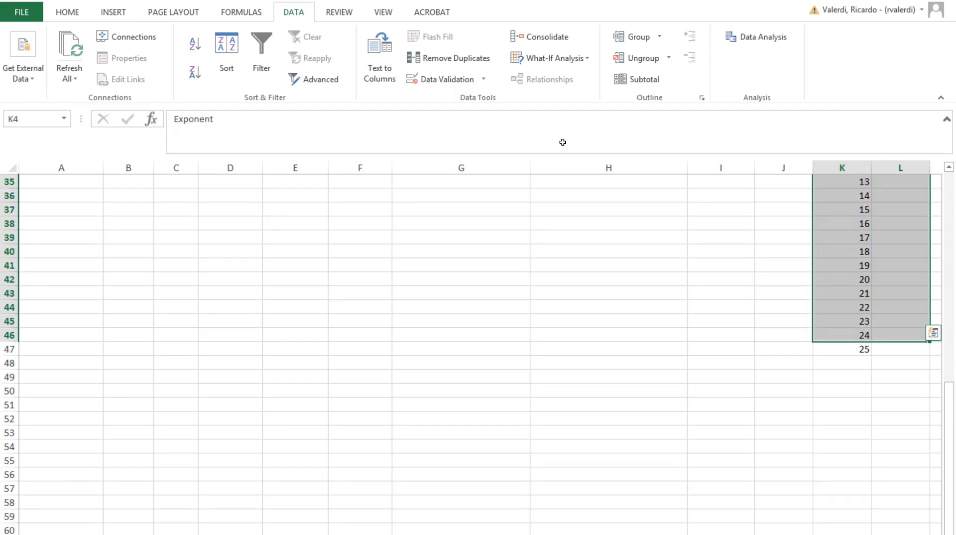
pyautogui.hotkey('shift', 'BackSpace')
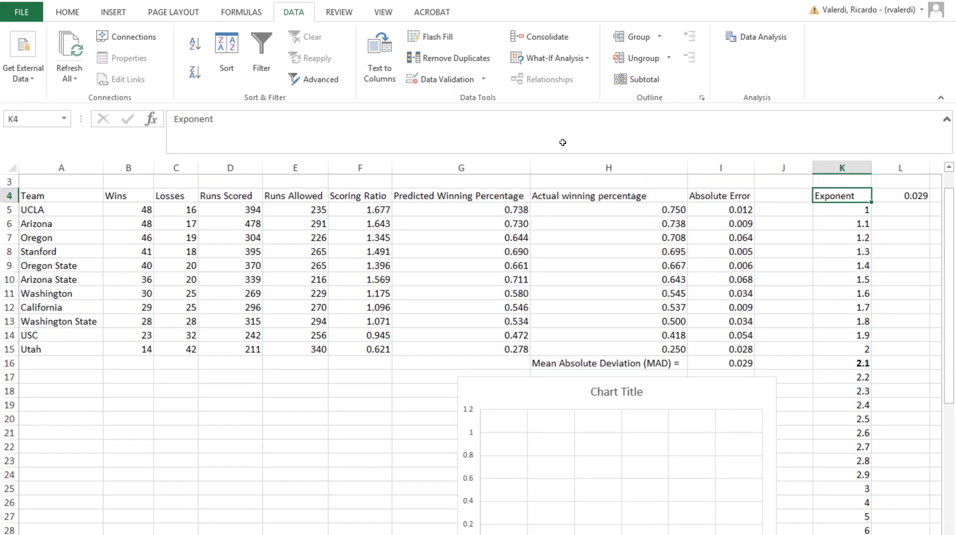
pyautogui.hotkey('shift', 'Right')
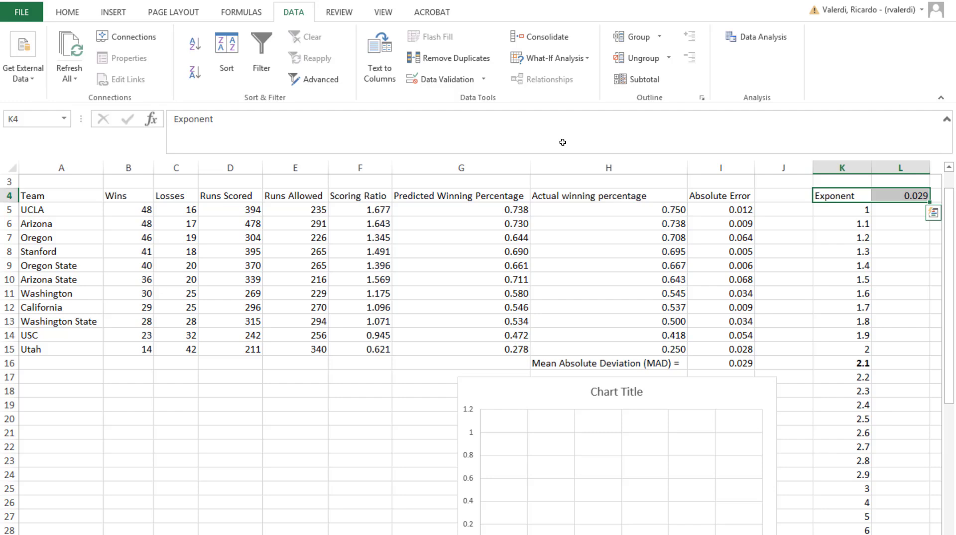
pyautogui.hotkey('ctrl', 'shift', 'Down')
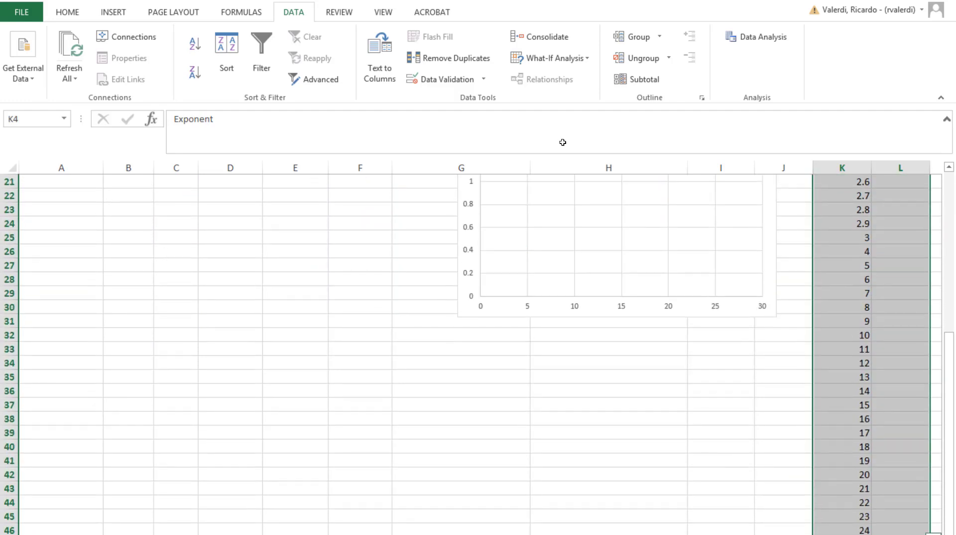
pyautogui.hotkey('ctrl', 'BackSpace')
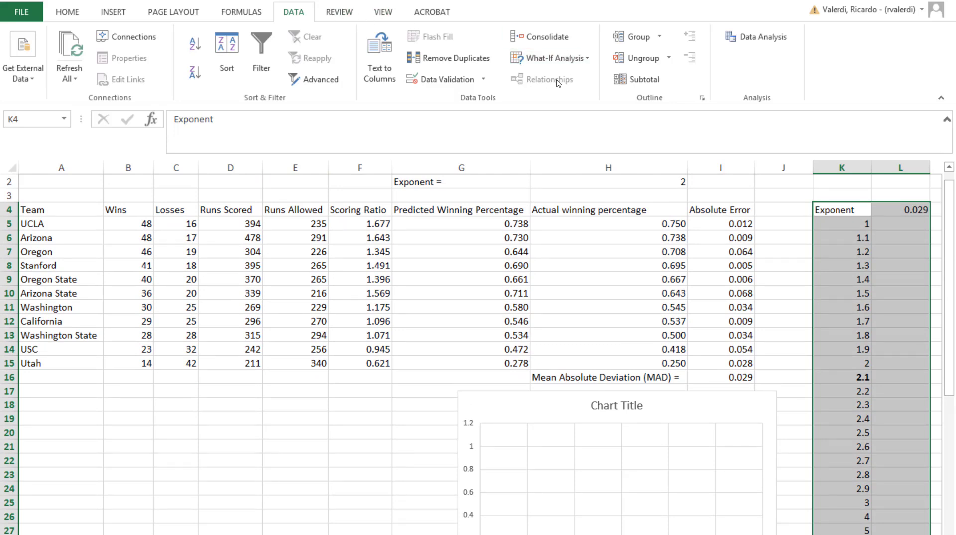
# Build a one-variable data table with H2 as column input; the lowest MAD is 0.02718862 at 2.1.
pyautogui.click(549, 58)
pyautogui.click(552, 109)
pyautogui.click(598, 389)
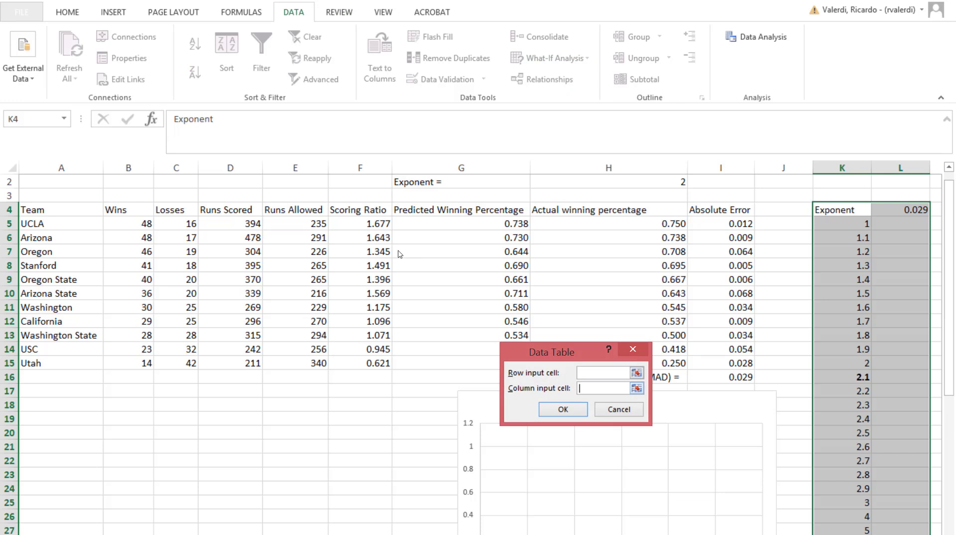
pyautogui.click(658, 182)
pyautogui.press('Return')
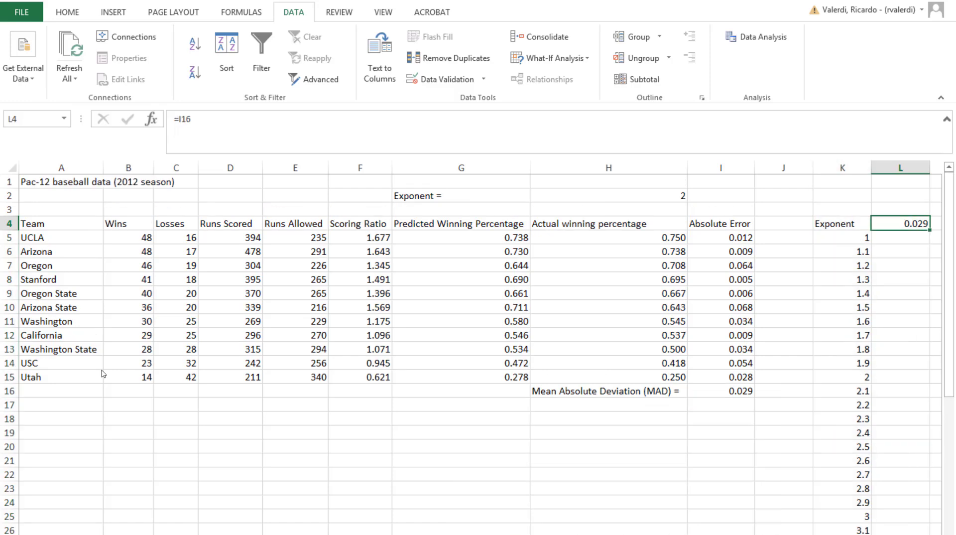
pyautogui.press('Left')
pyautogui.press('Right')
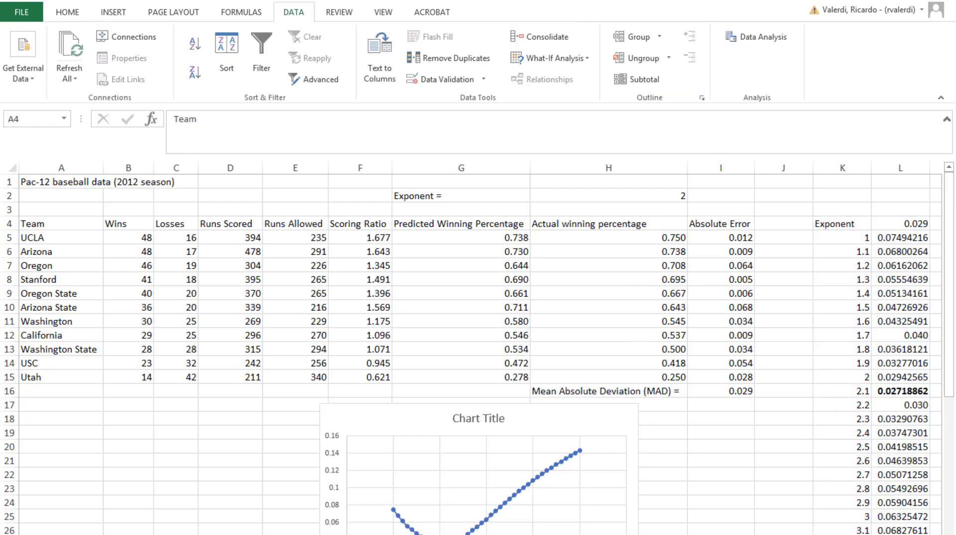
pyautogui.hotkey('alt', 'Tab')
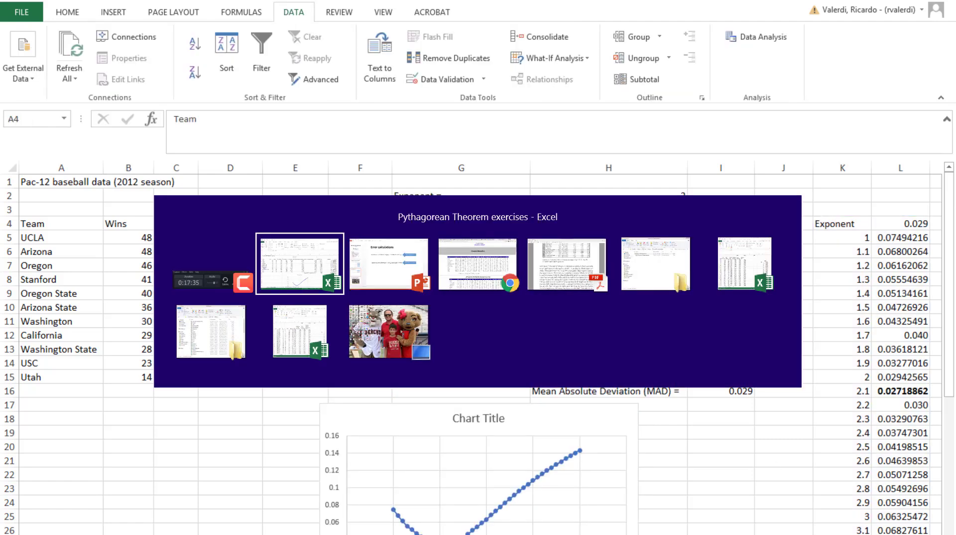
pyautogui.hotkey('alt', 'Tab')
pyautogui.hotkey('alt', 'Tab')
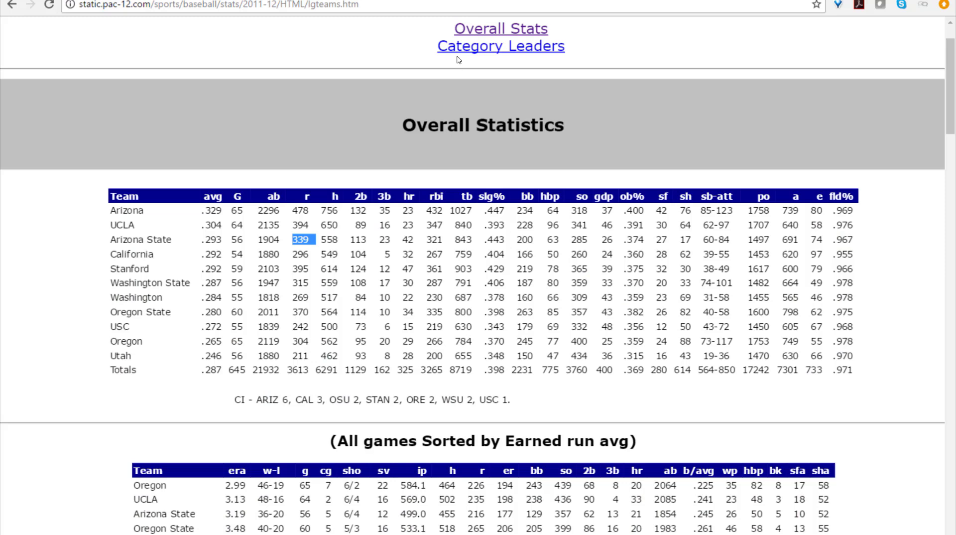
pyautogui.hotkey('ctrl', 'Tab')
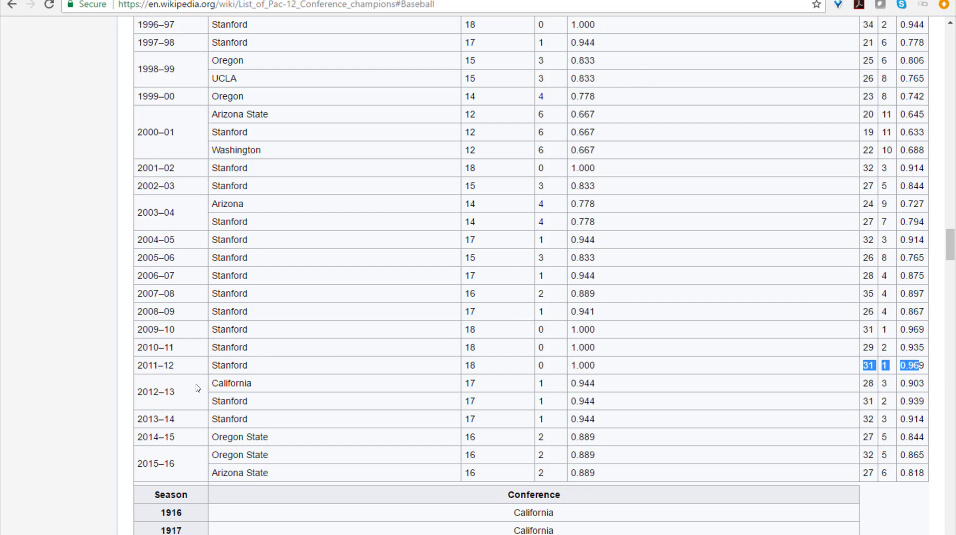
pyautogui.doubleClick(224, 364)
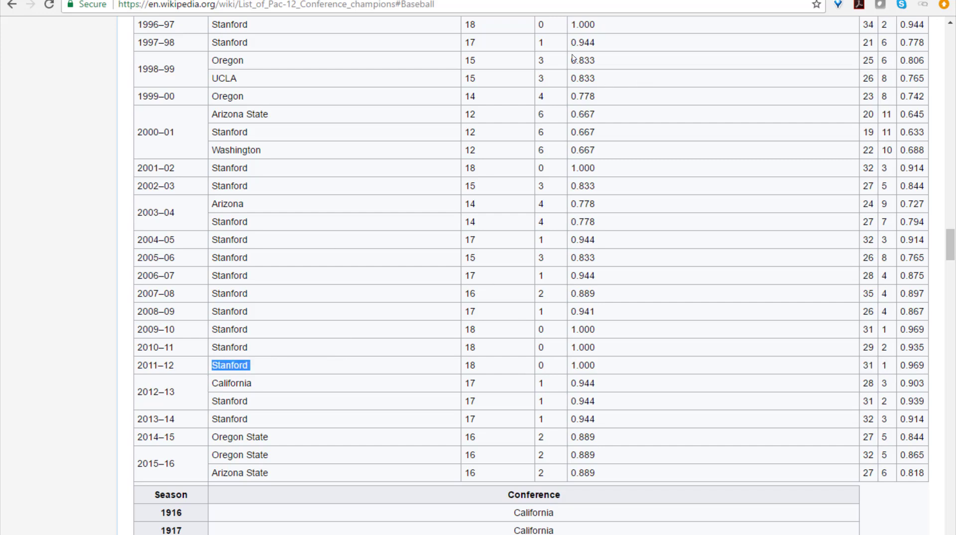
pyautogui.hotkey('alt', 'Tab')
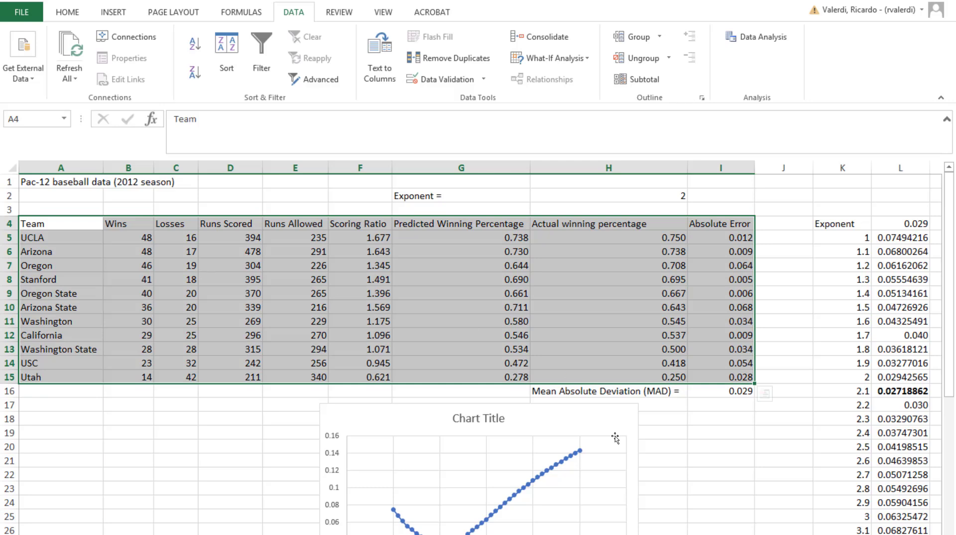
pyautogui.hotkey('alt', 'Tab')
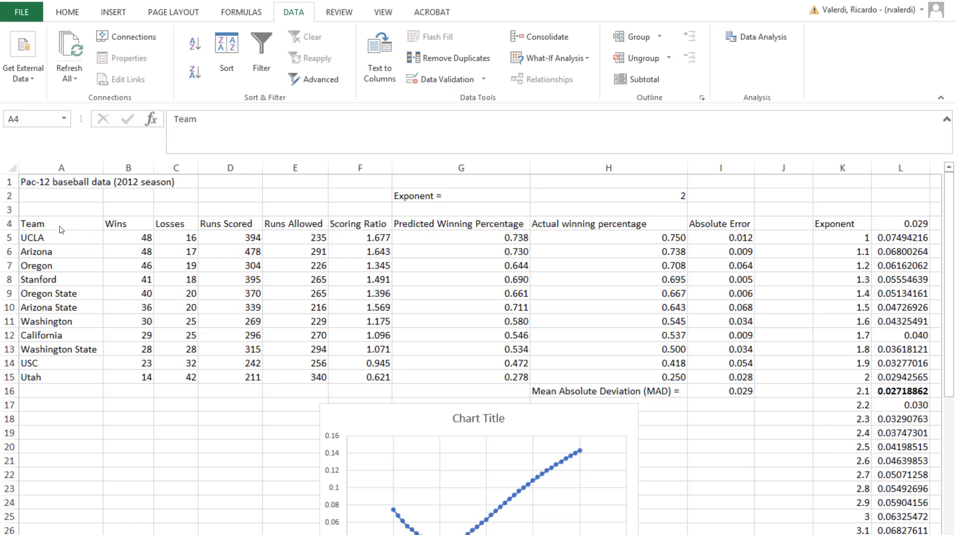
pyautogui.click(35, 148)
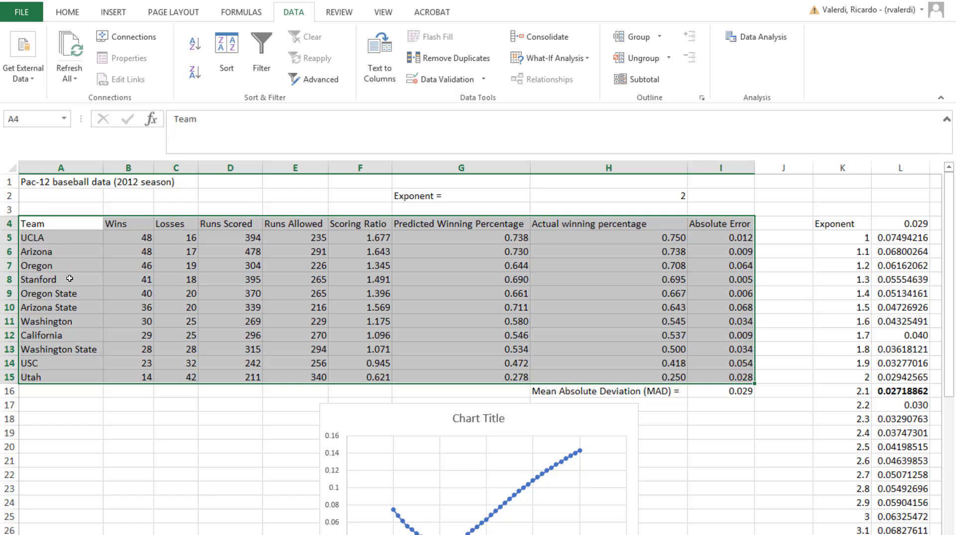
pyautogui.click(9, 279)
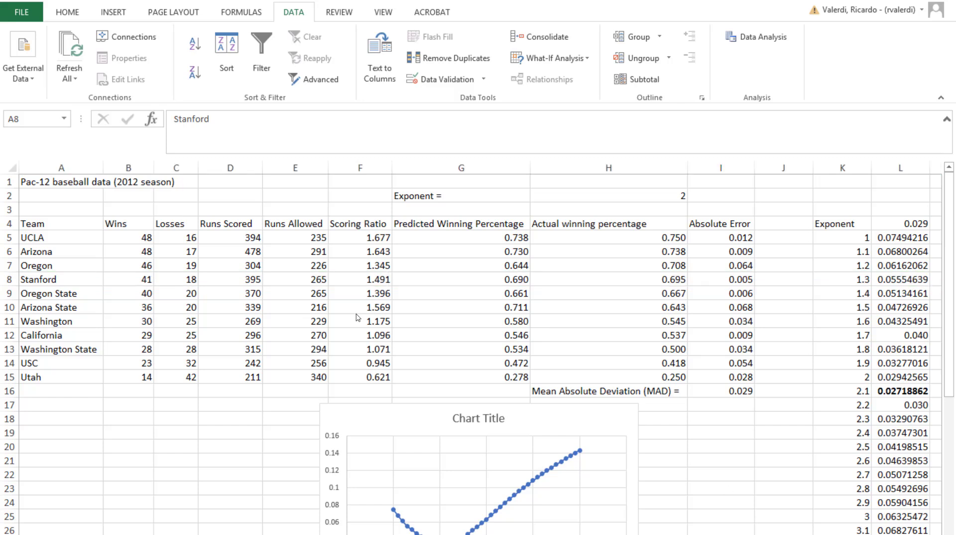
pyautogui.click(82, 237)
pyautogui.moveTo(79, 238); pyautogui.dragTo(717, 276)
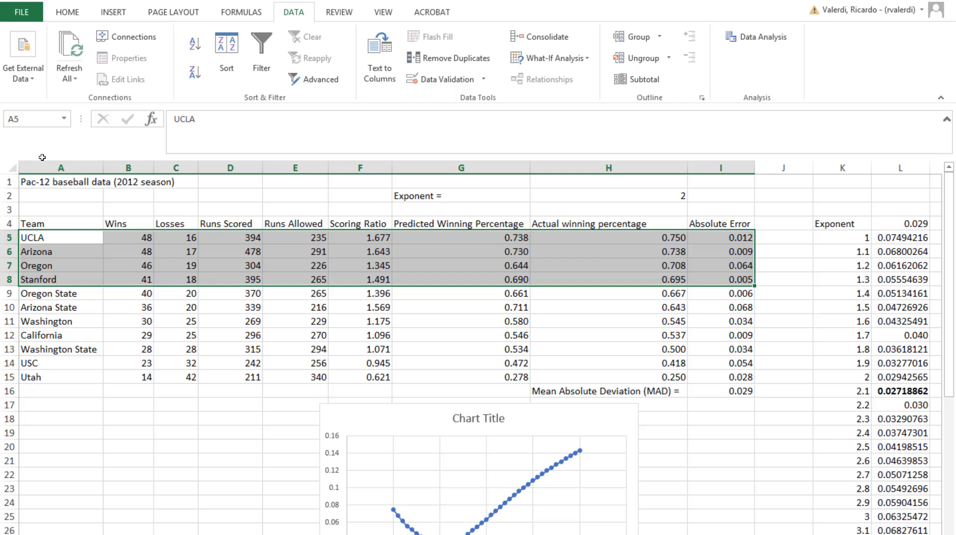
# Clear the top-four highlight and scroll down until the whole V-shaped MAD chart shows.
pyautogui.click(63, 250)
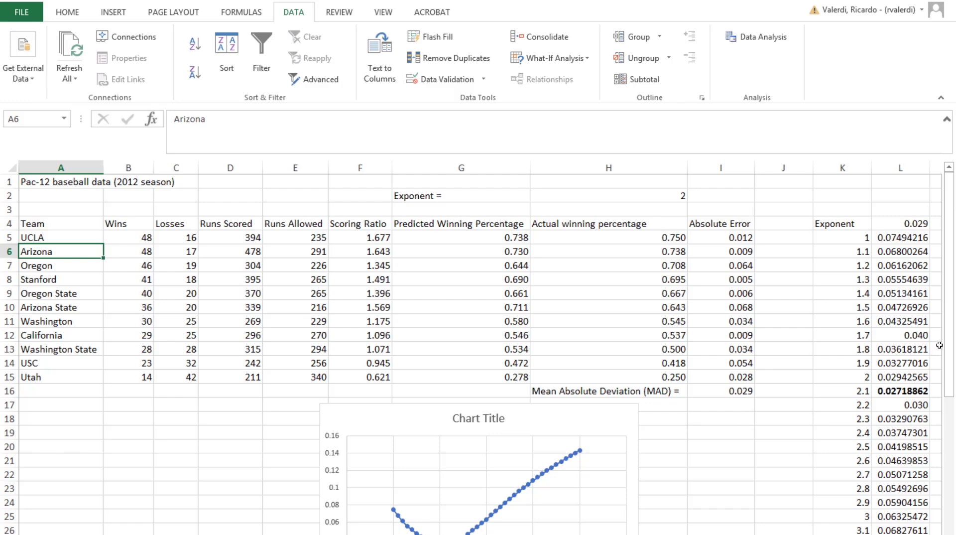
pyautogui.moveTo(948, 349); pyautogui.dragTo(950, 378)
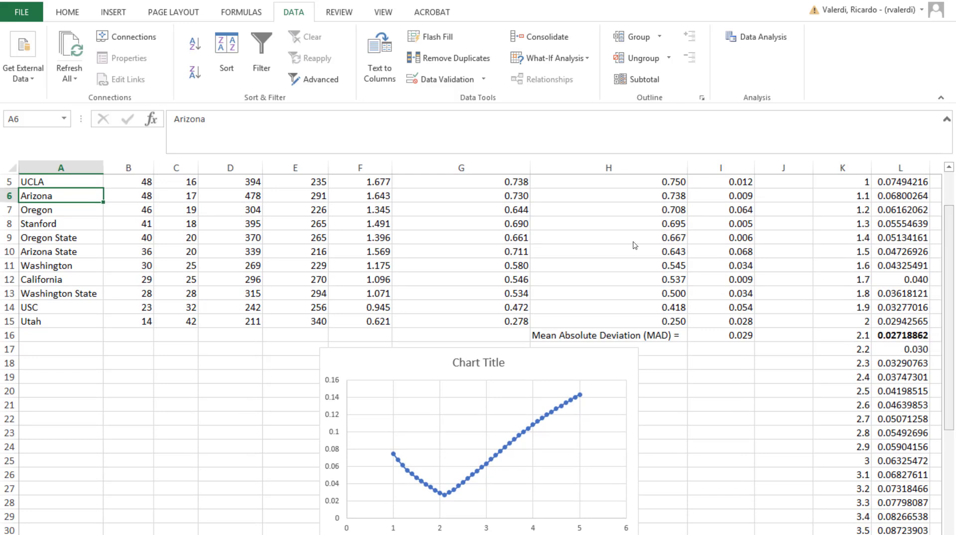